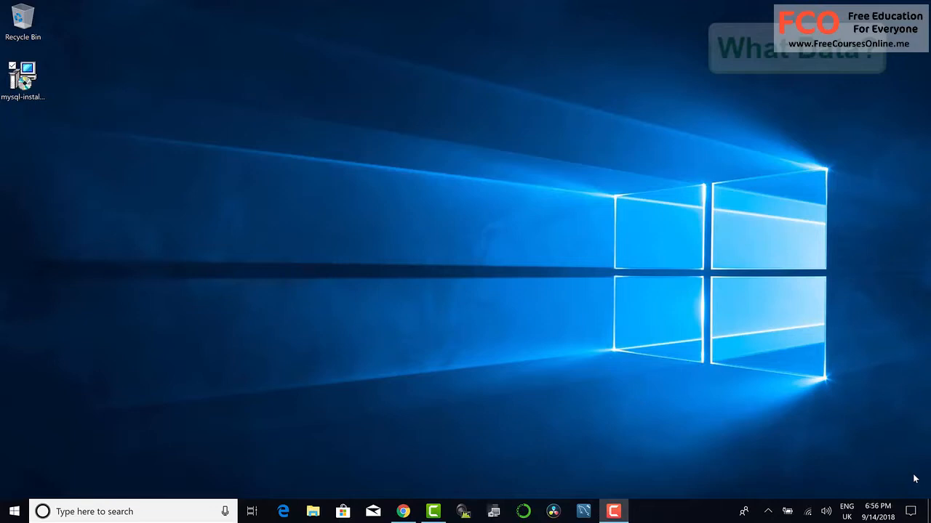
Step: Launch the mysql-installer-web-community-8.0.11.0.msi installer from the desktop and cancel its product upgrade wizard
left_click(27, 85)
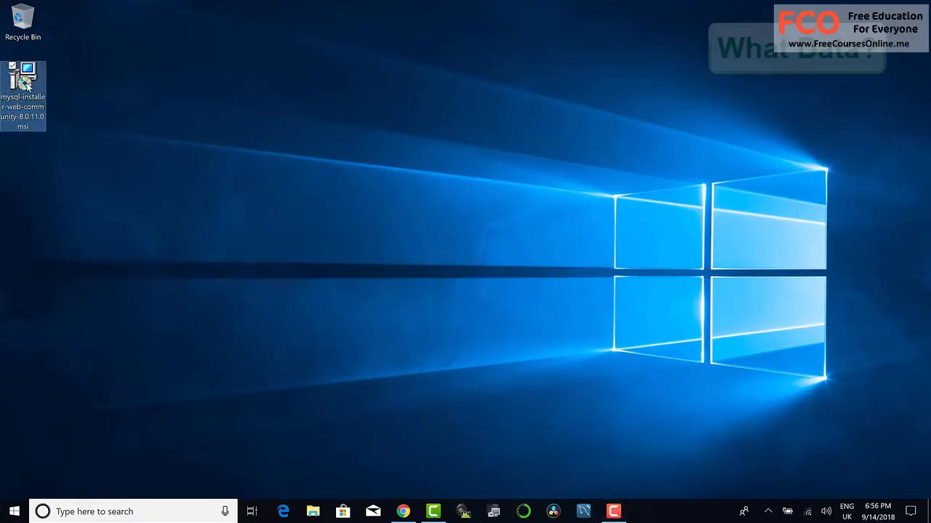
double_click(27, 85)
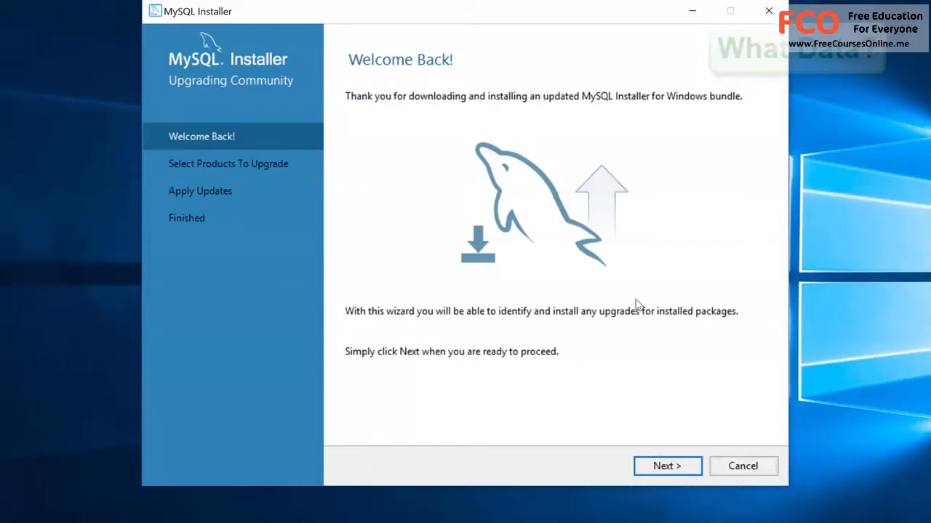
left_click(742, 469)
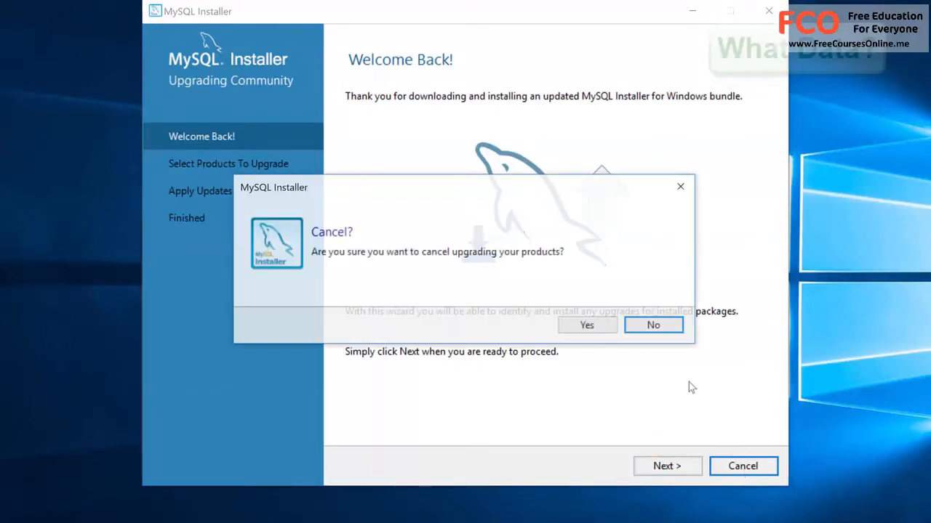
left_click(590, 328)
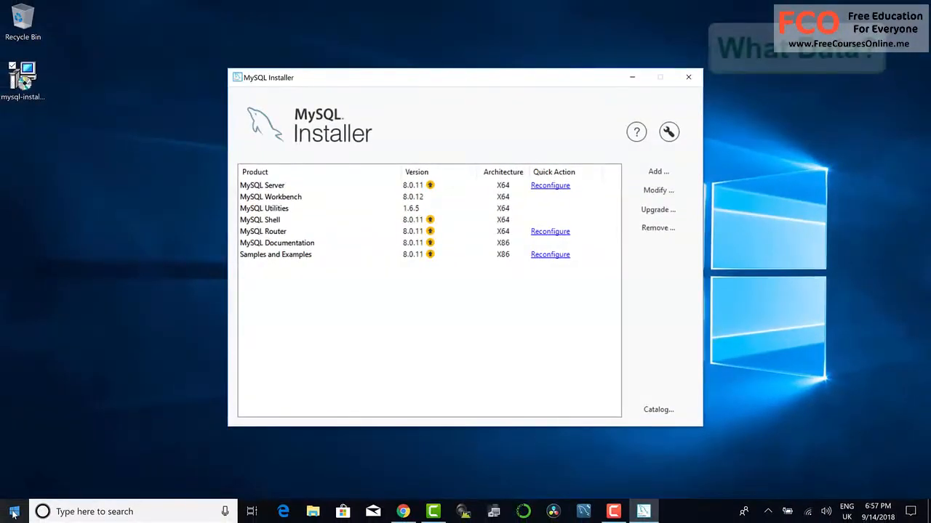
Step: Search Windows for "about" and open the About your PC system settings to check the system type
left_click(14, 513)
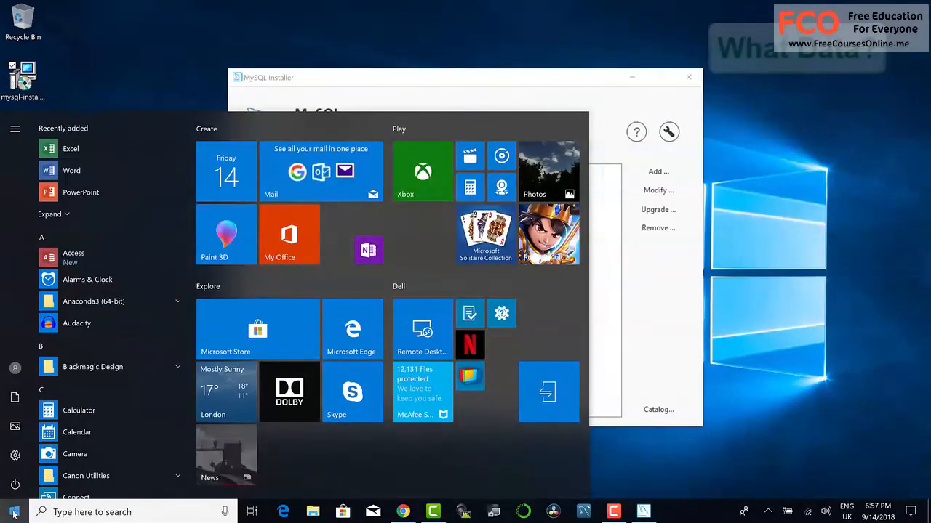
type("about")
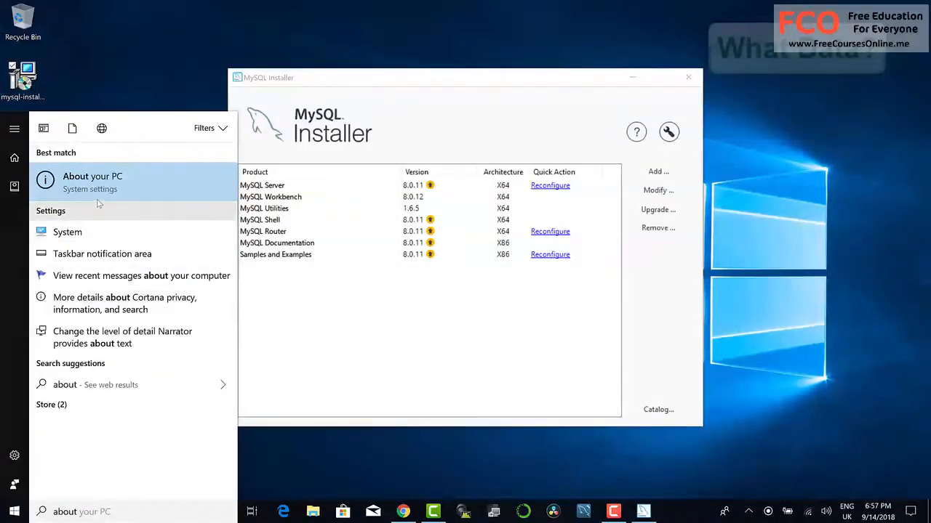
left_click(98, 183)
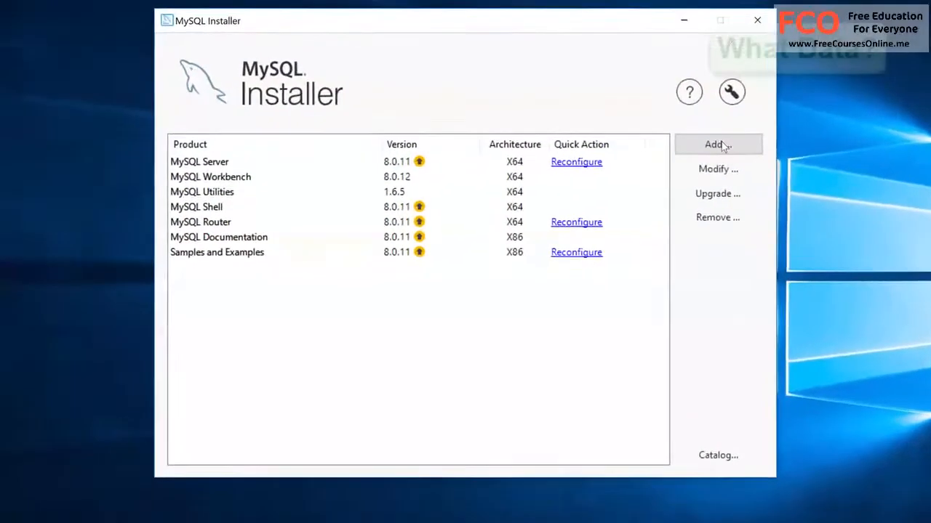
Step: Start adding products in MySQL Installer and put Connector/ODBC 8.0.12 - X64 in the list of products for installation
left_click(658, 172)
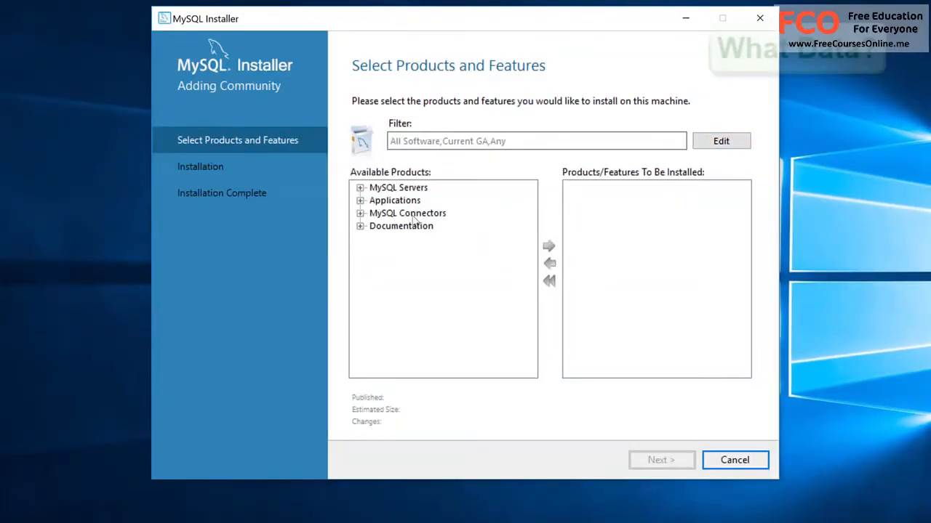
left_click(360, 213)
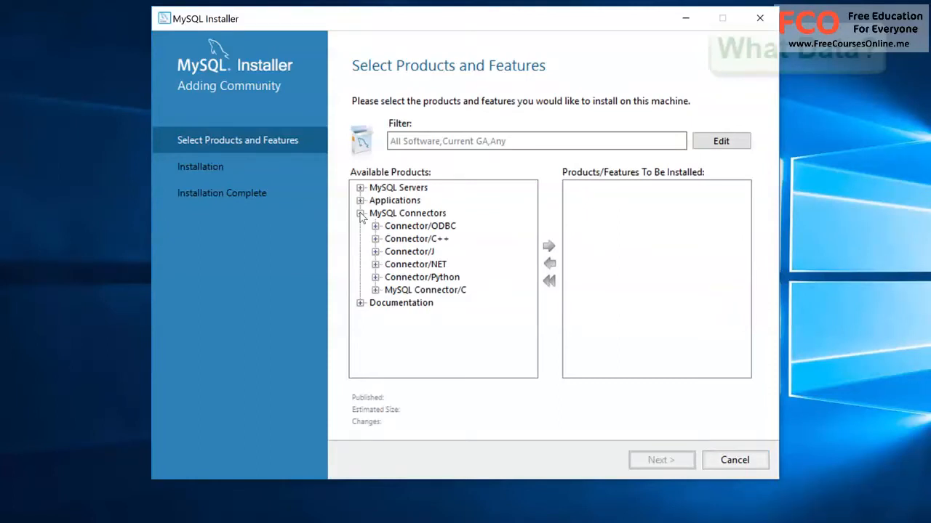
left_click(374, 226)
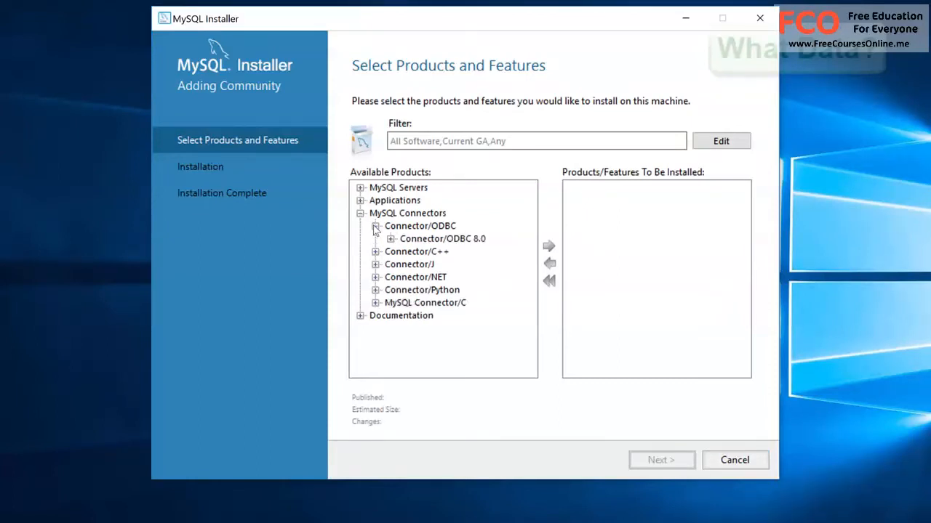
left_click(391, 239)
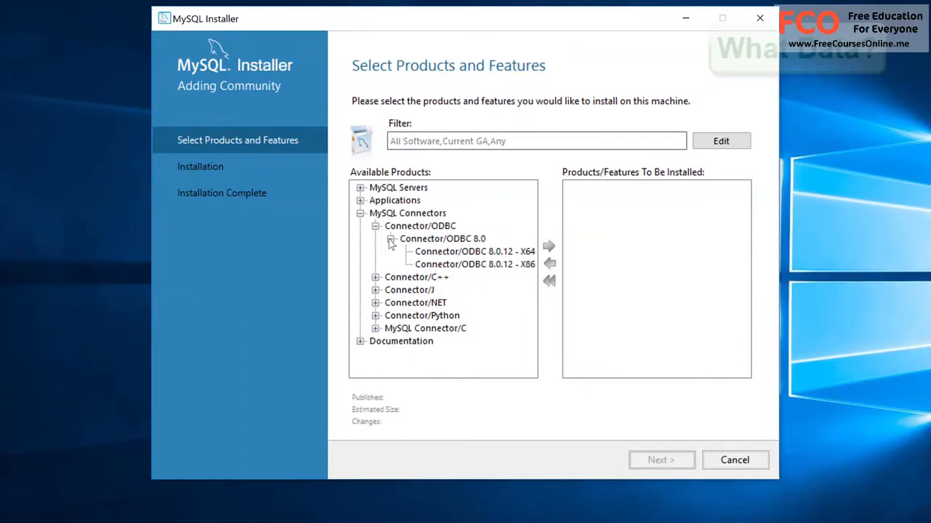
left_click(473, 253)
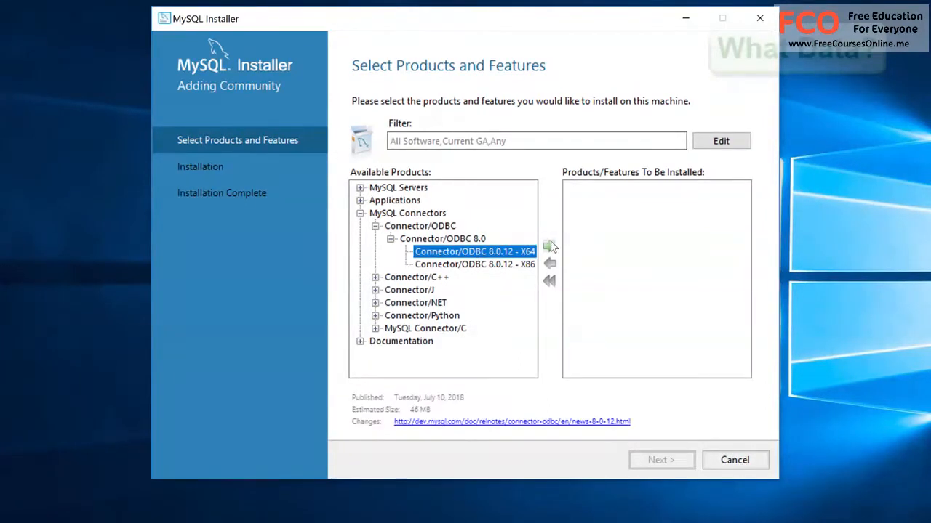
left_click(549, 247)
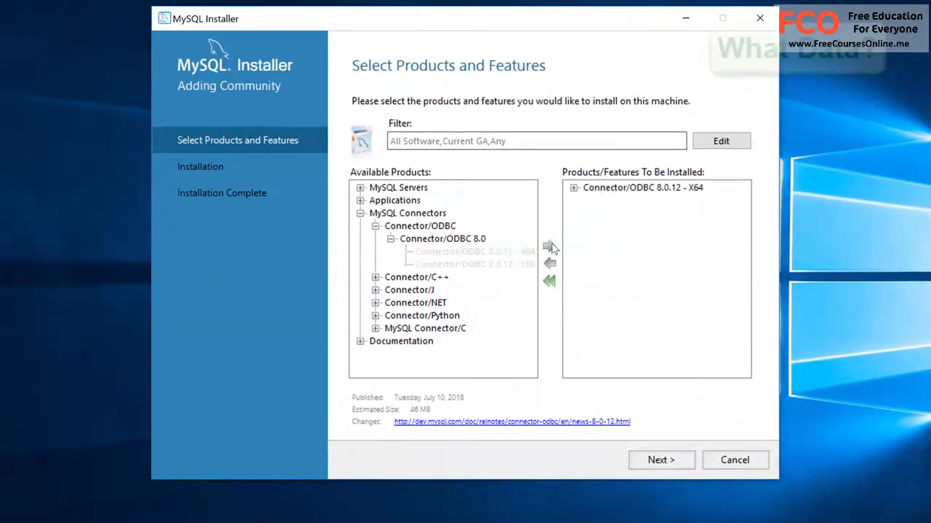
left_click(573, 188)
left_click(574, 188)
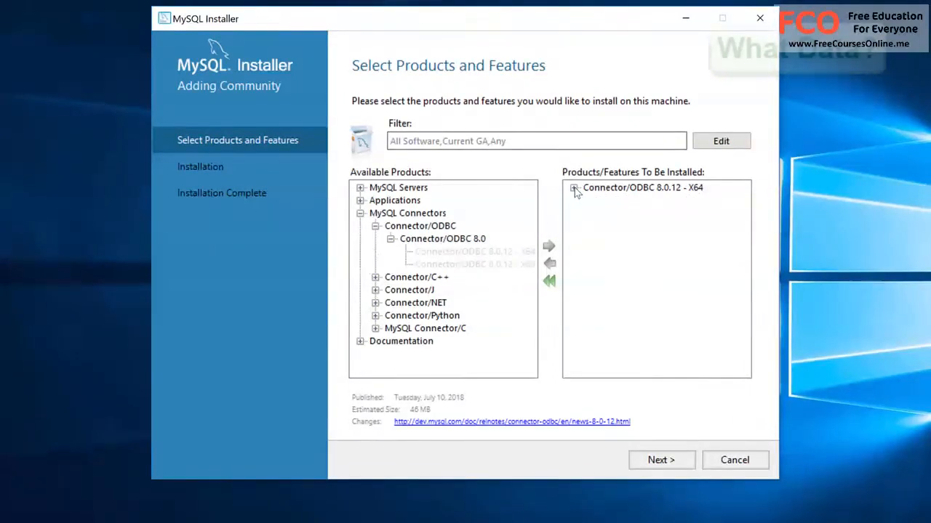
Step: Add Connector/Python (3.6) 8.0.12 - X64 from the MySQL Connectors to the products for installation
left_click(375, 226)
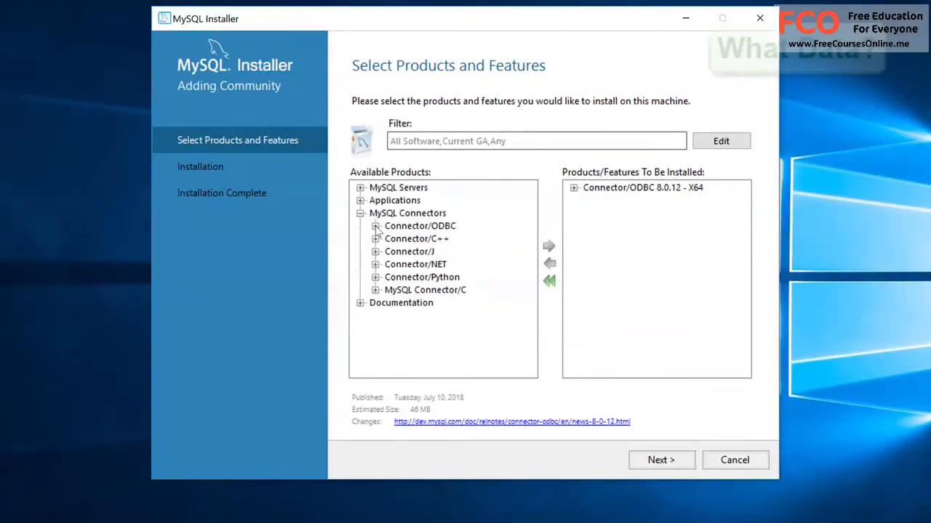
left_click(376, 277)
left_click_drag(413, 370, 451, 374)
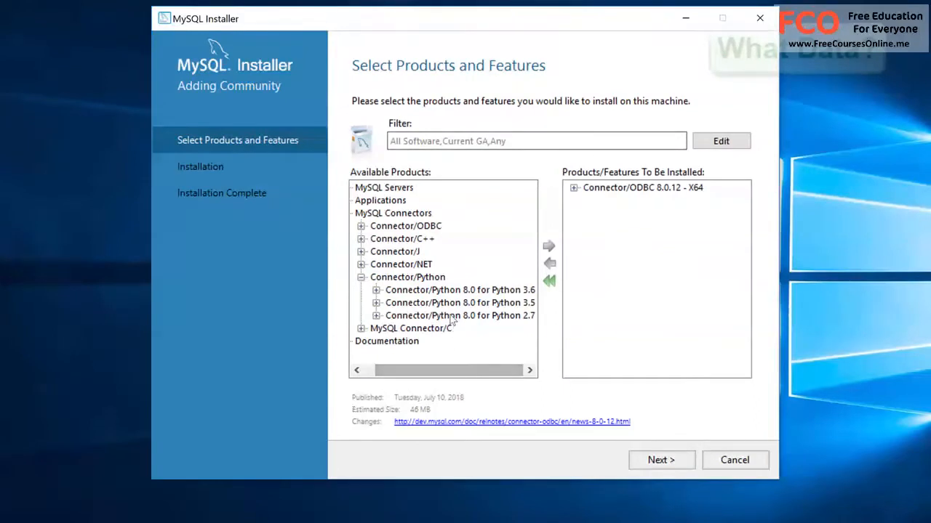
left_click(451, 291)
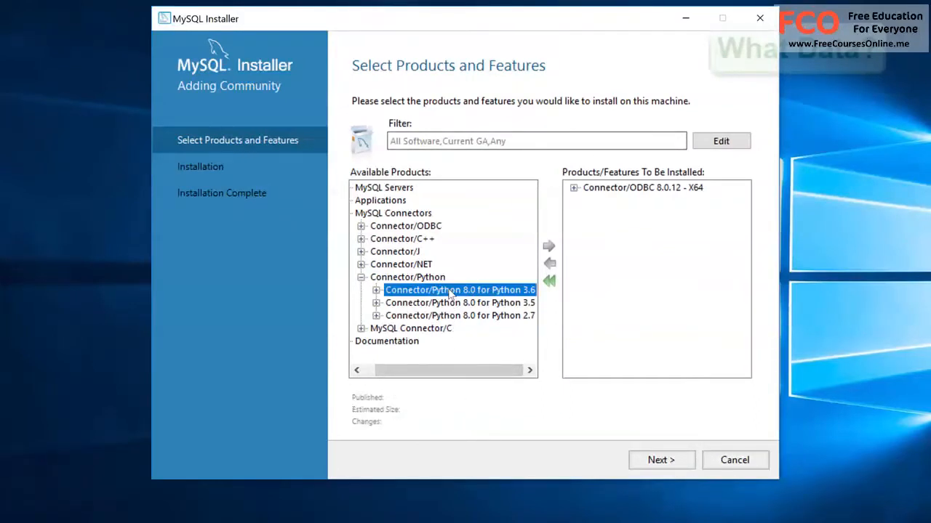
left_click(376, 290)
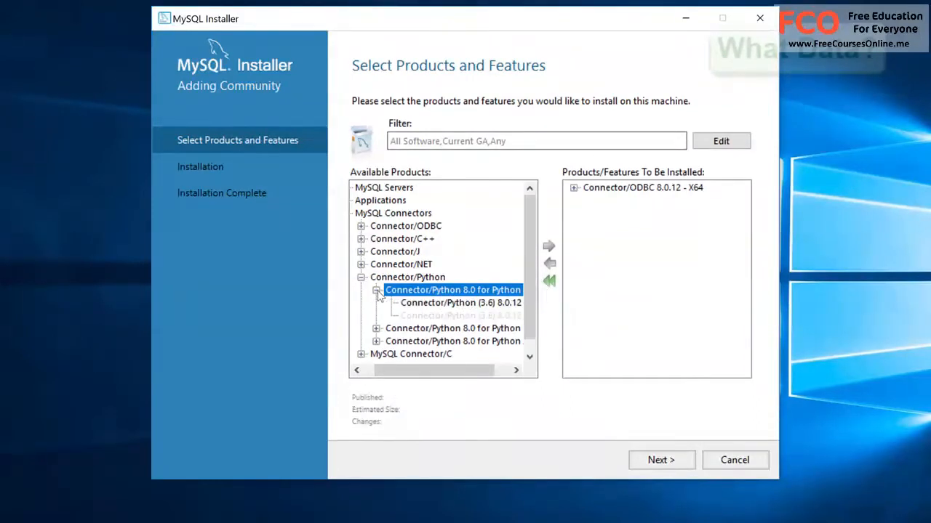
left_click_drag(413, 305, 416, 318)
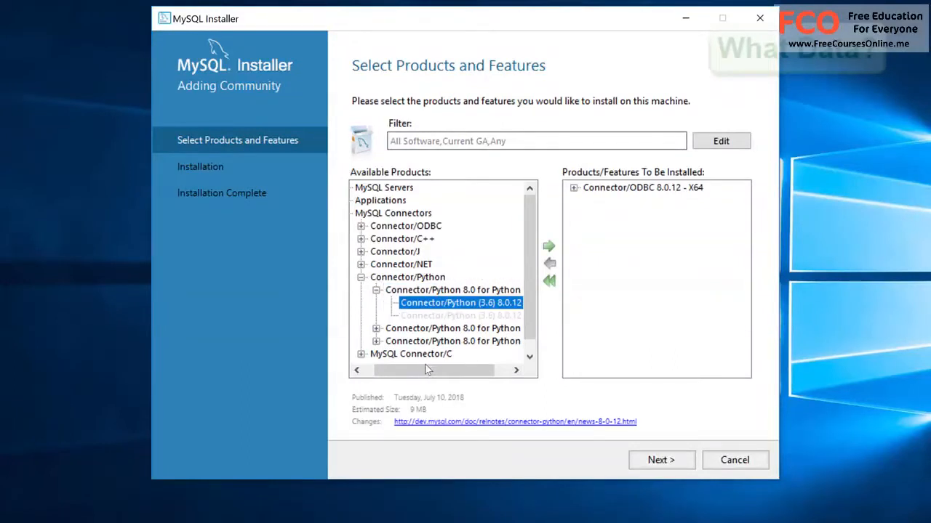
left_click_drag(450, 370, 469, 370)
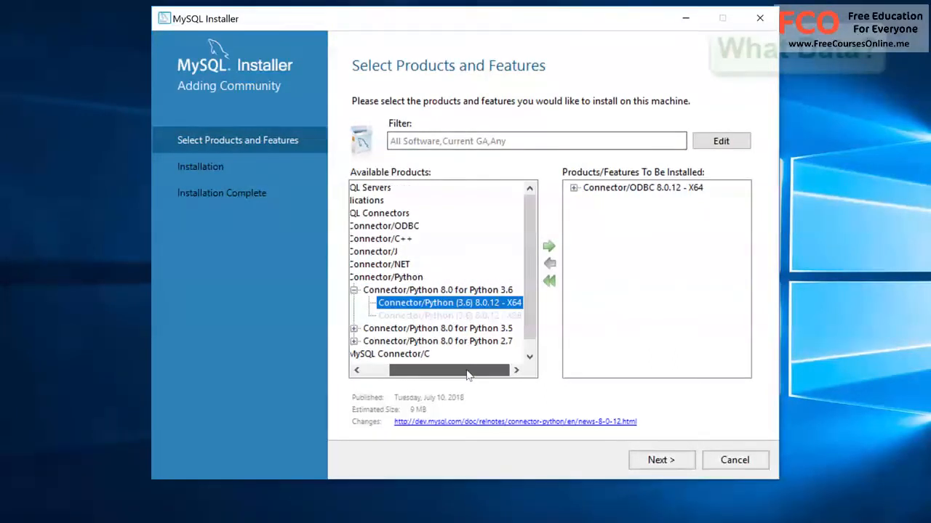
left_click(549, 247)
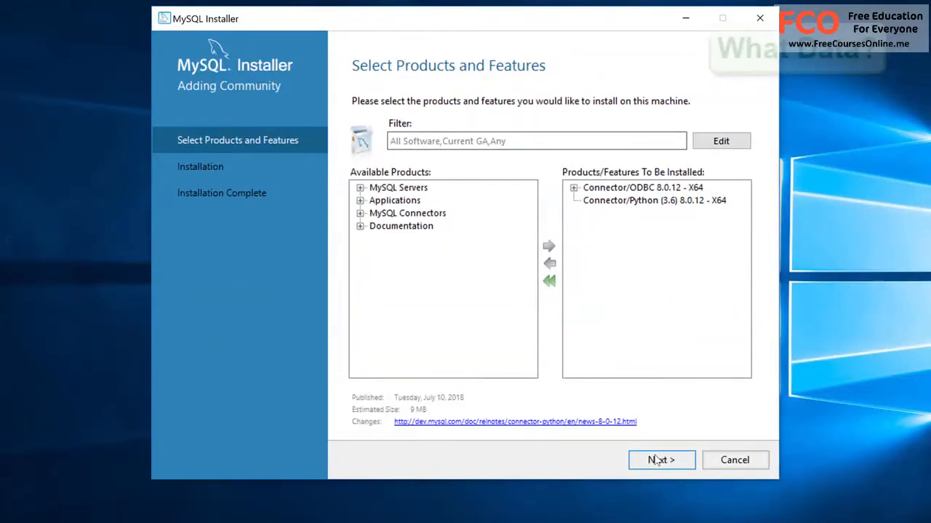
Step: Install the two selected connectors, finish the installation wizard and close MySQL Installer
left_click(657, 460)
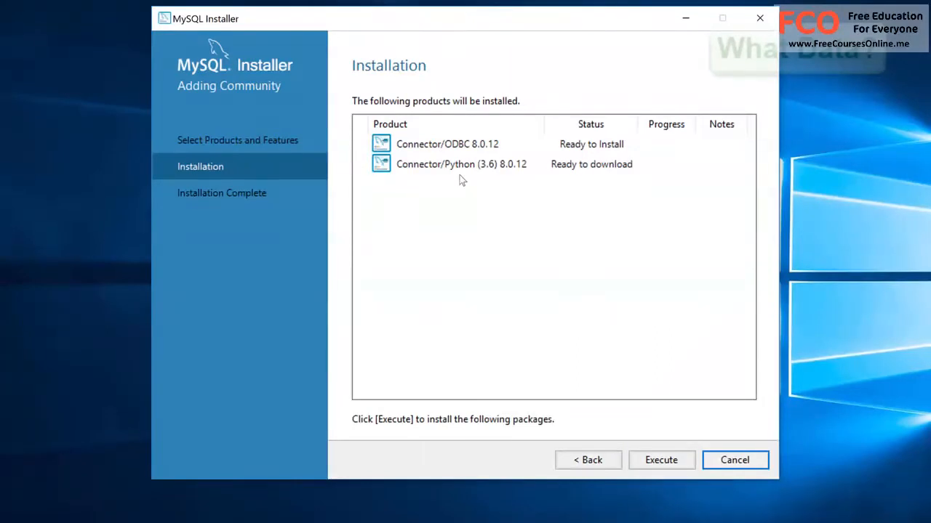
left_click(654, 463)
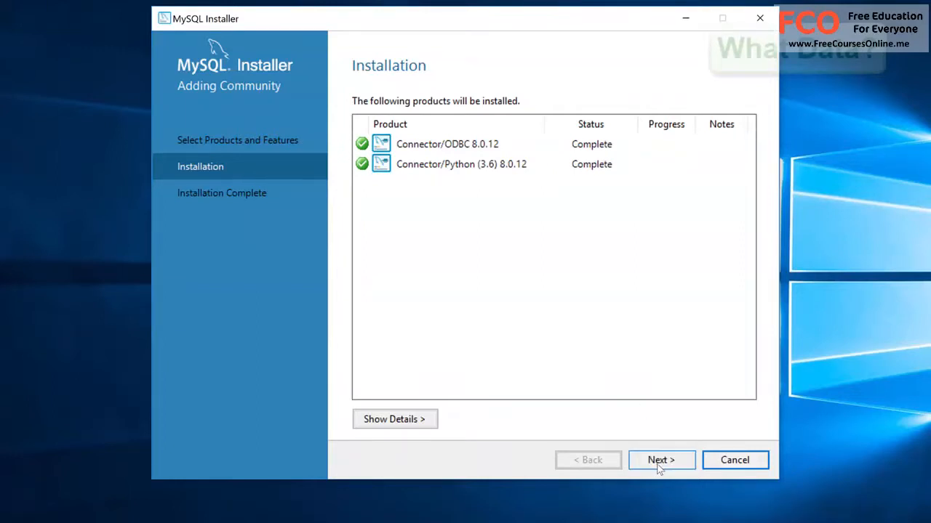
left_click(659, 465)
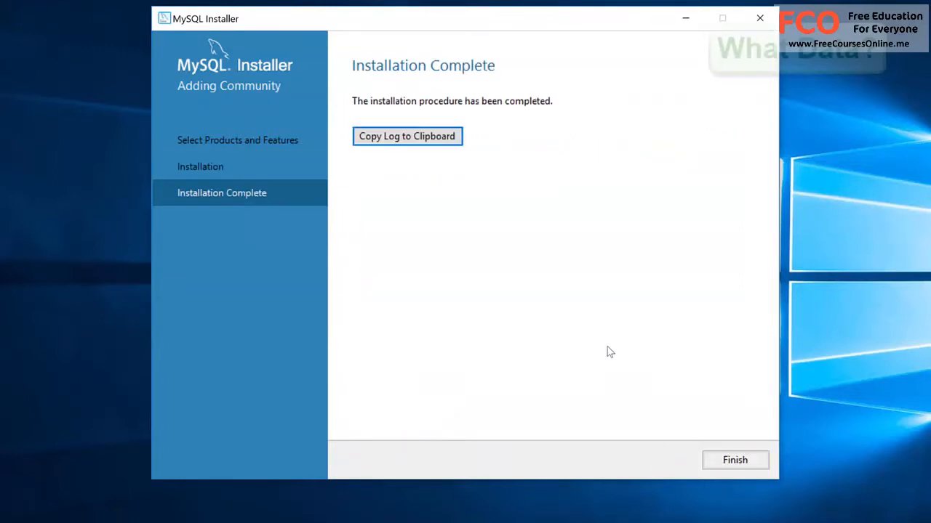
left_click(737, 461)
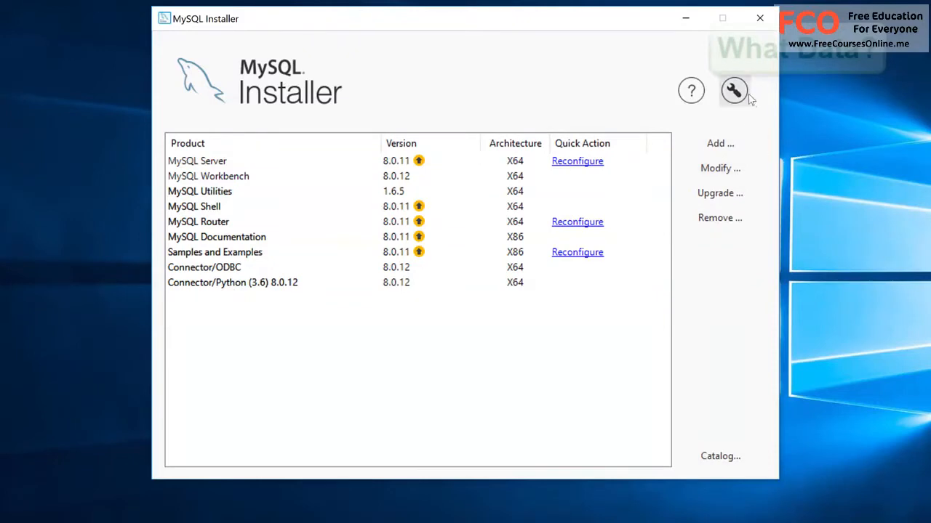
left_click(755, 26)
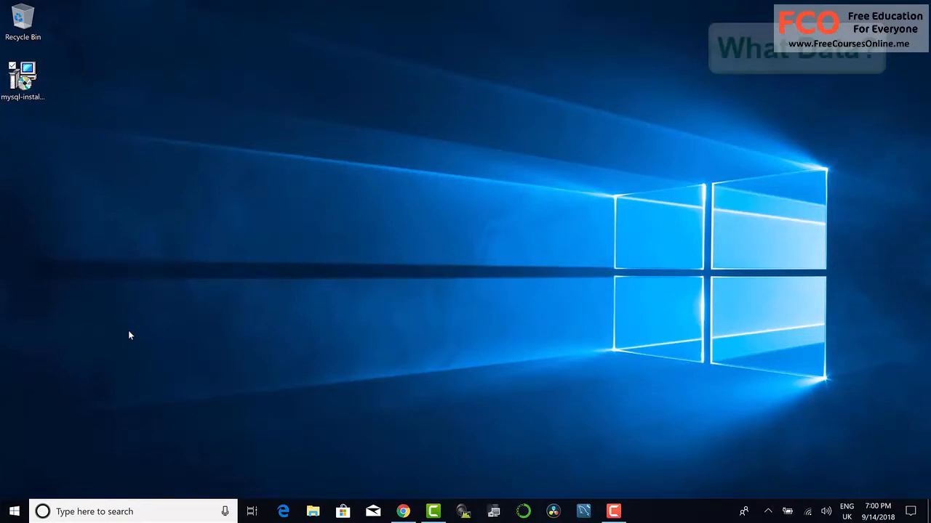
Step: Search Windows for "odbc" and open ODBC Data Sources (64-bit)
left_click(15, 512)
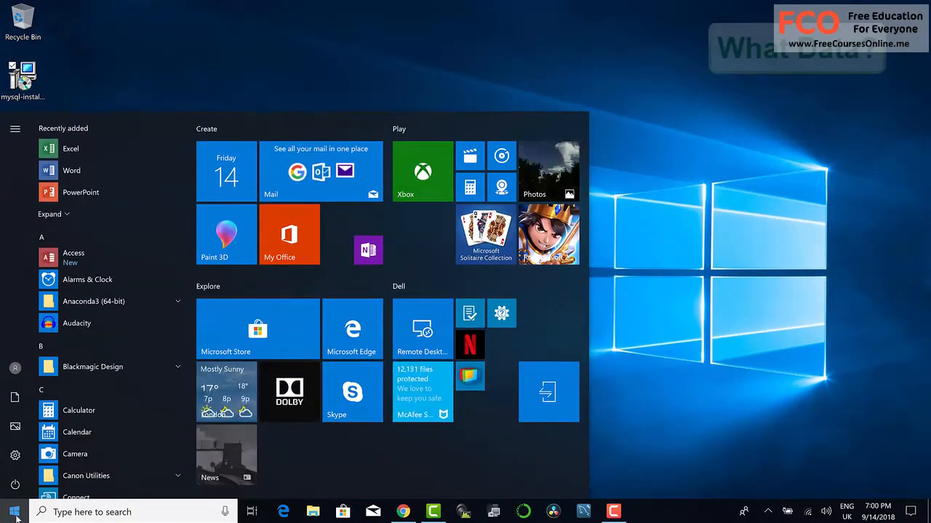
type("od")
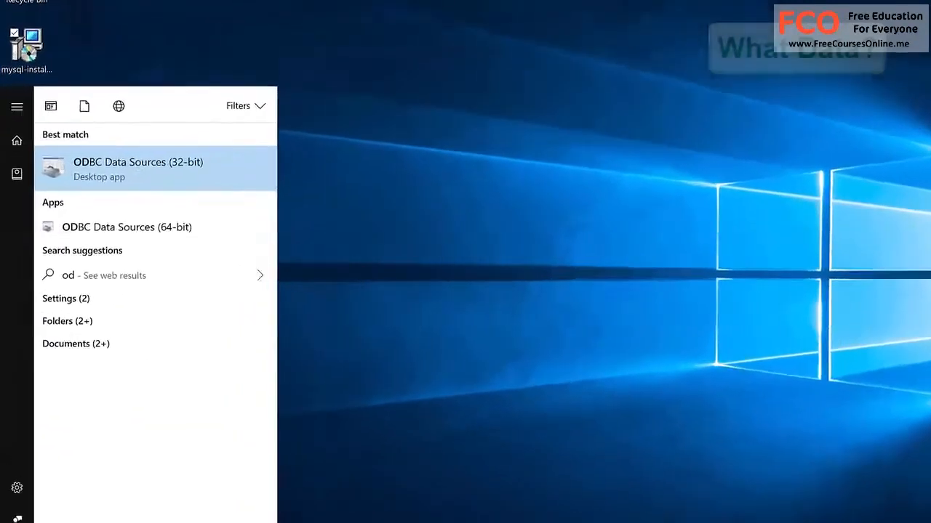
type("bc")
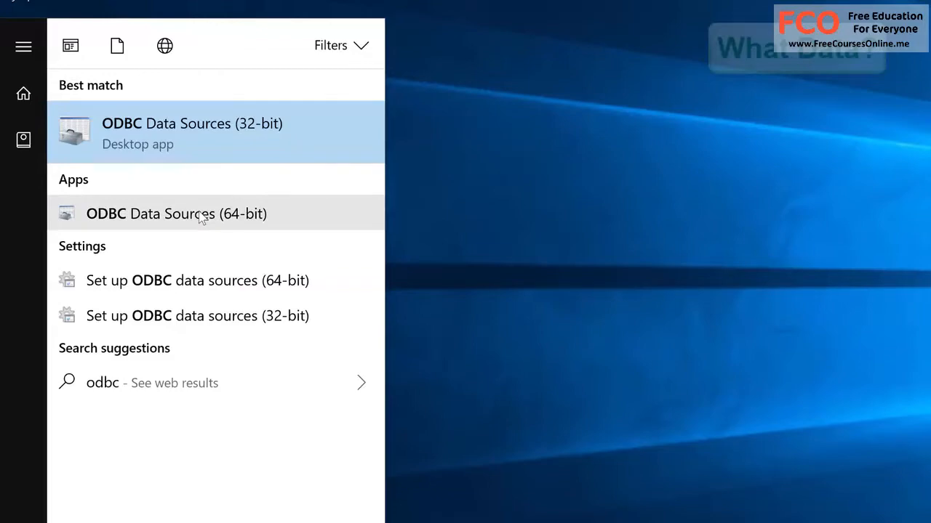
left_click(249, 218)
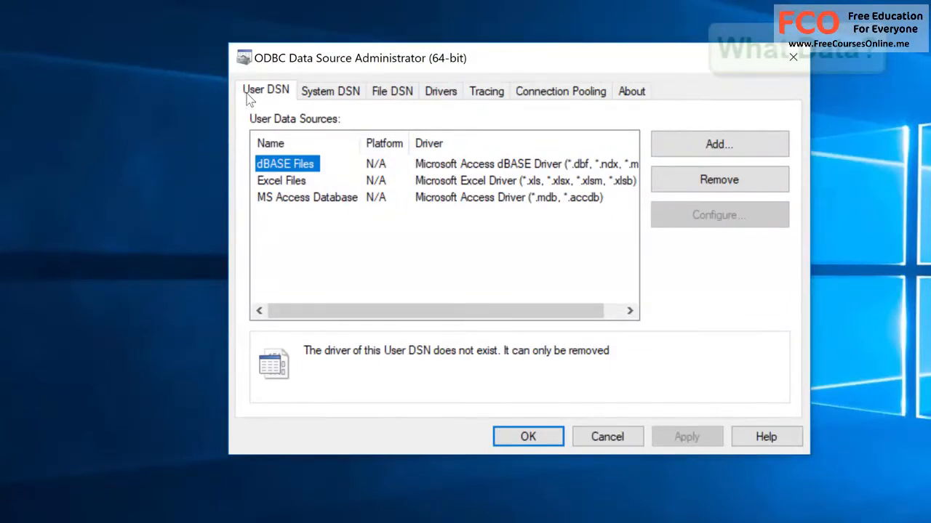
Step: View the system data sources, then return to the user data sources
left_click(331, 100)
left_click(671, 312)
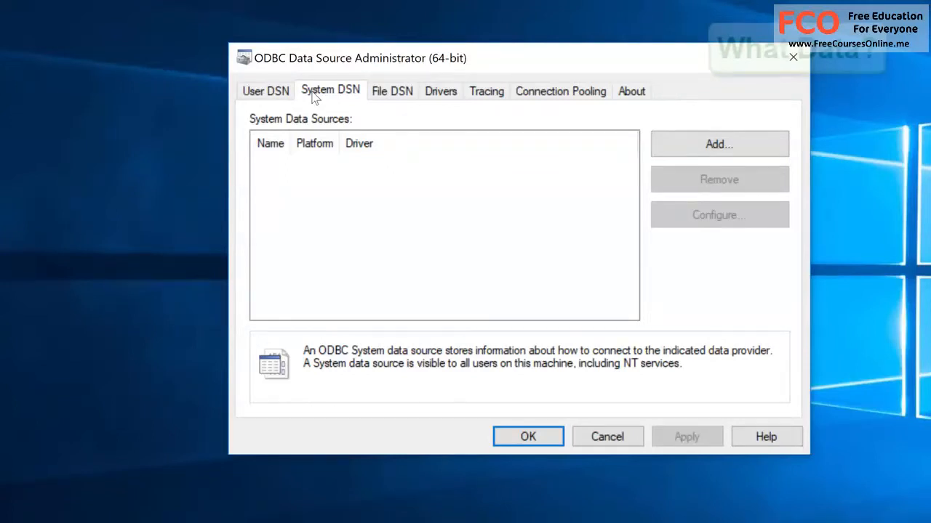
left_click(258, 93)
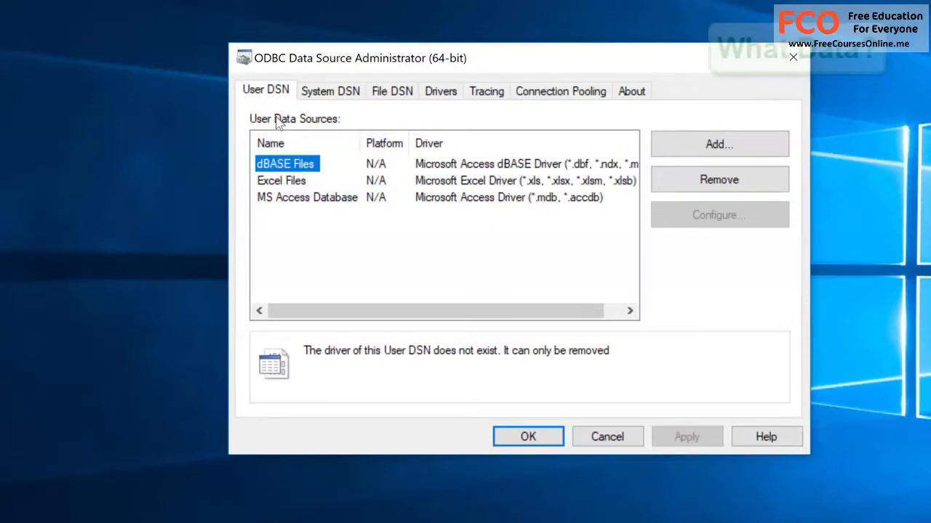
Step: Add a new user data source that uses the MySQL ODBC 8.0 Unicode Driver
left_click(712, 151)
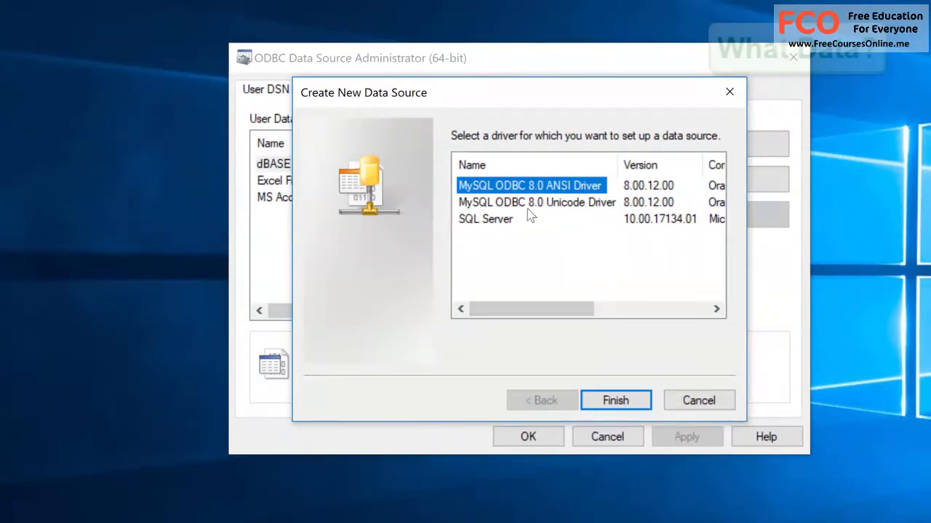
left_click(572, 205)
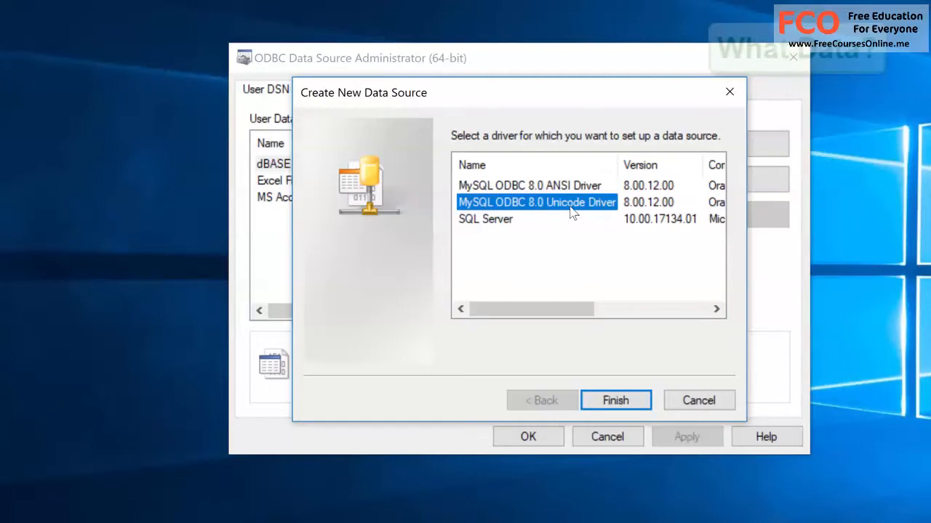
left_click(616, 401)
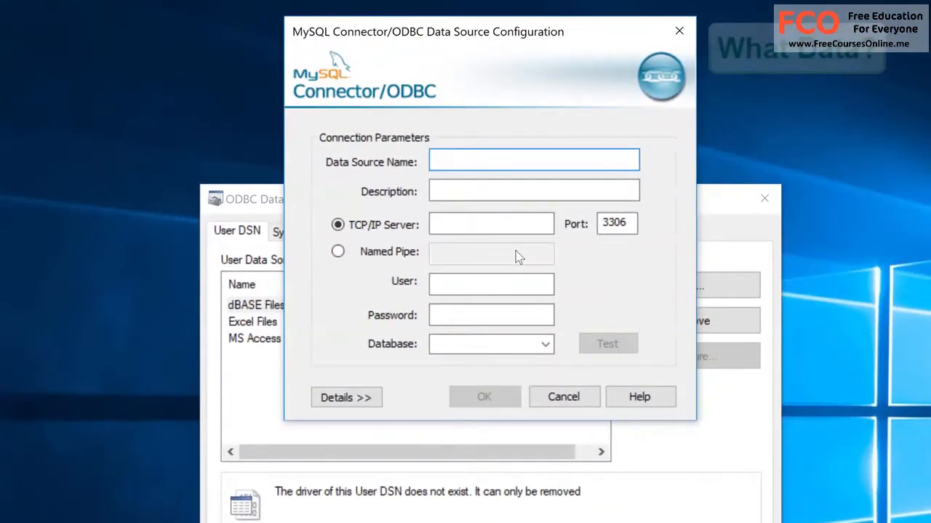
Step: Name the new data source "MySQL ODBC"
type("M")
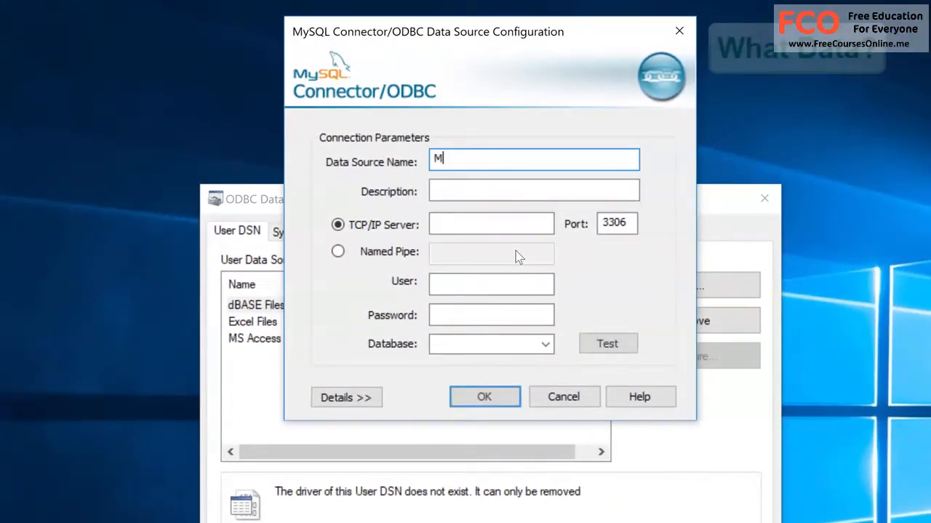
type("ySQL O")
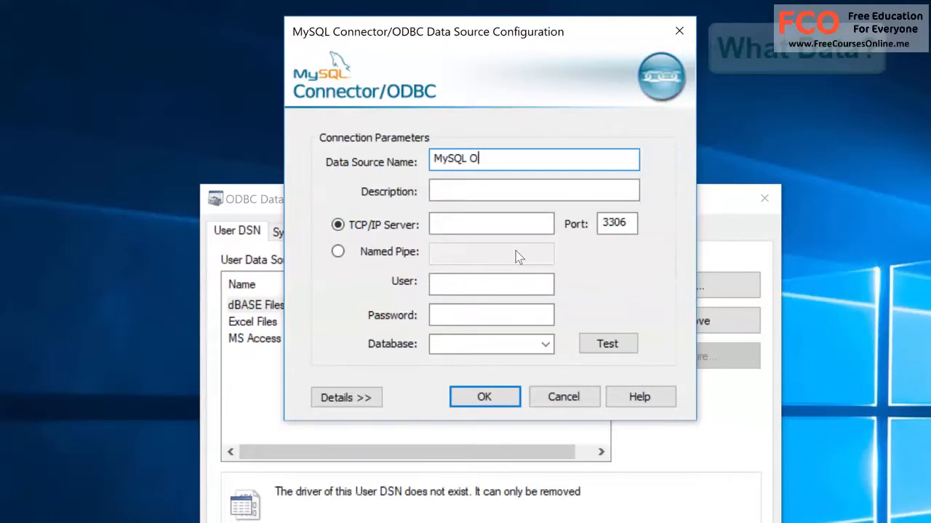
type("B")
key("BackSpace")
type("DBC")
Step: Give the data source the description "MySQL ODBC Connector"
left_click(524, 187)
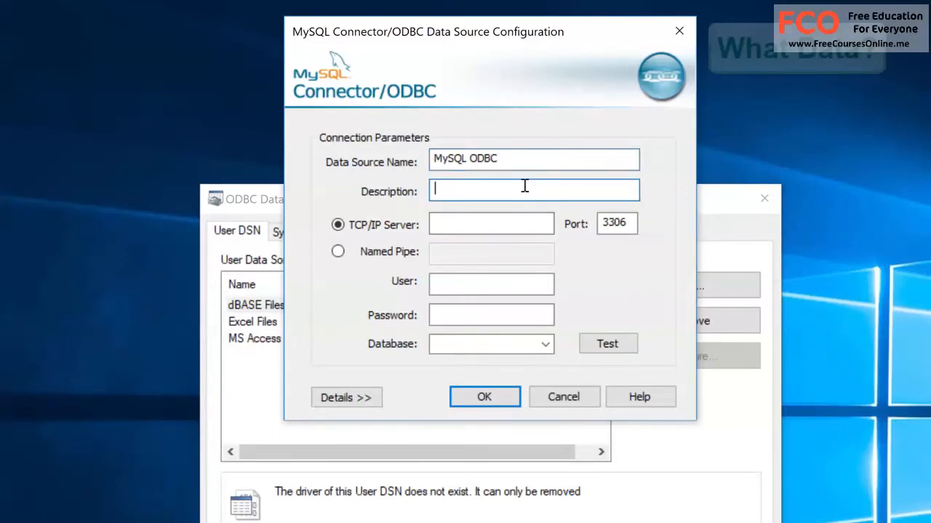
type("MySQL ODB")
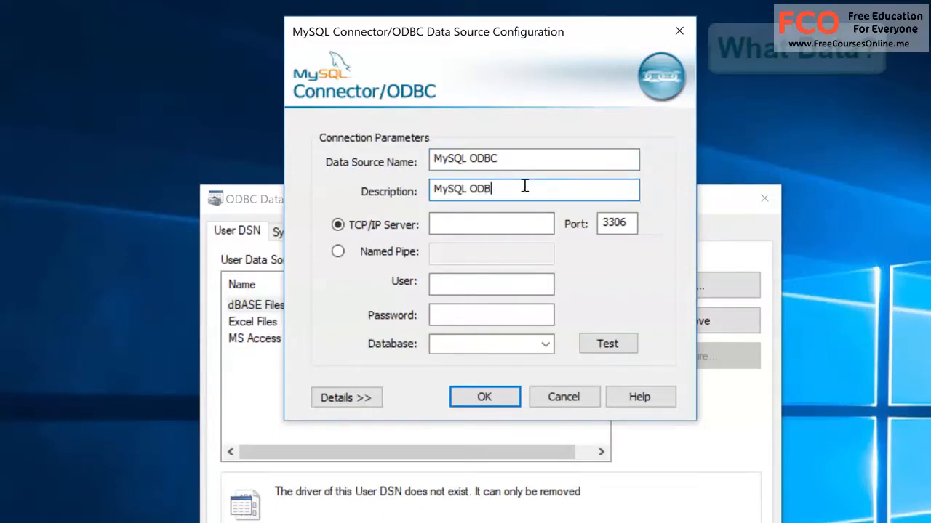
type("C Connector")
key("Tab")
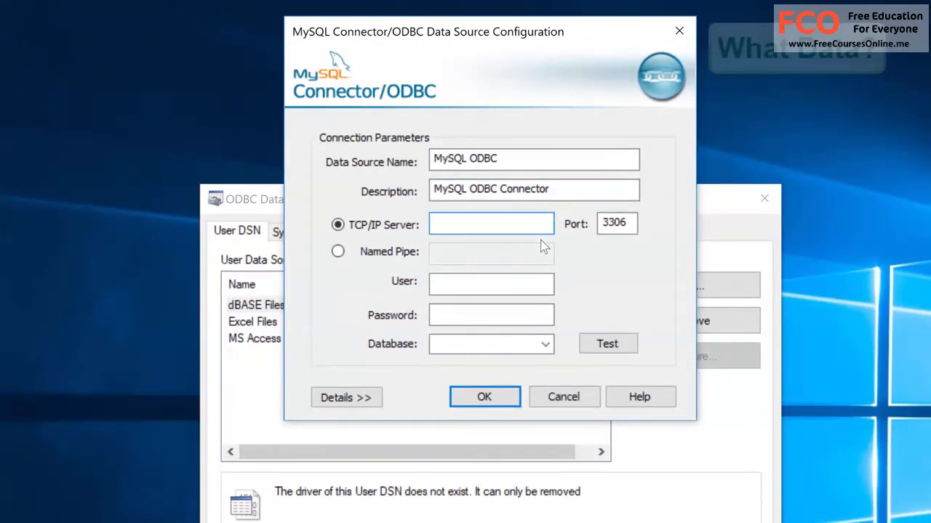
Step: Set the TCP/IP server to localhost and the user to root, and enter the account password
type("localhose")
left_click(525, 288)
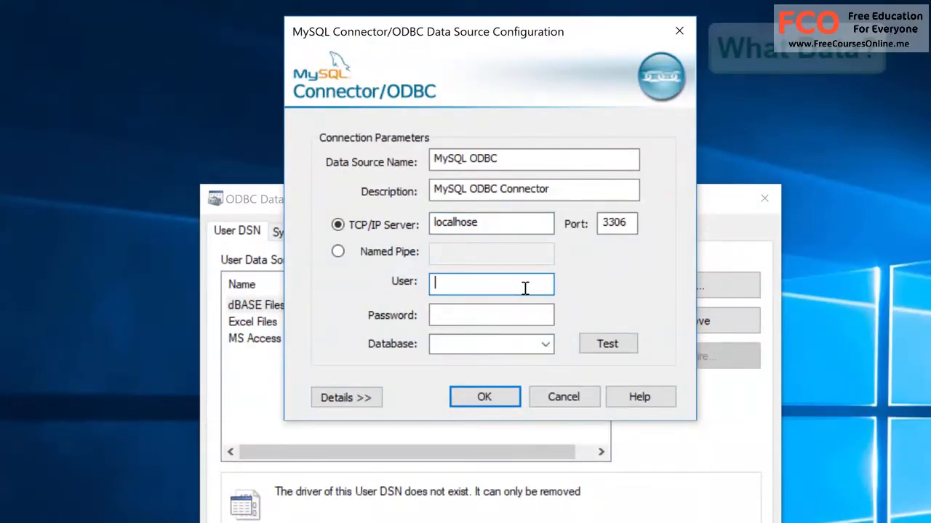
type("root")
key("Tab")
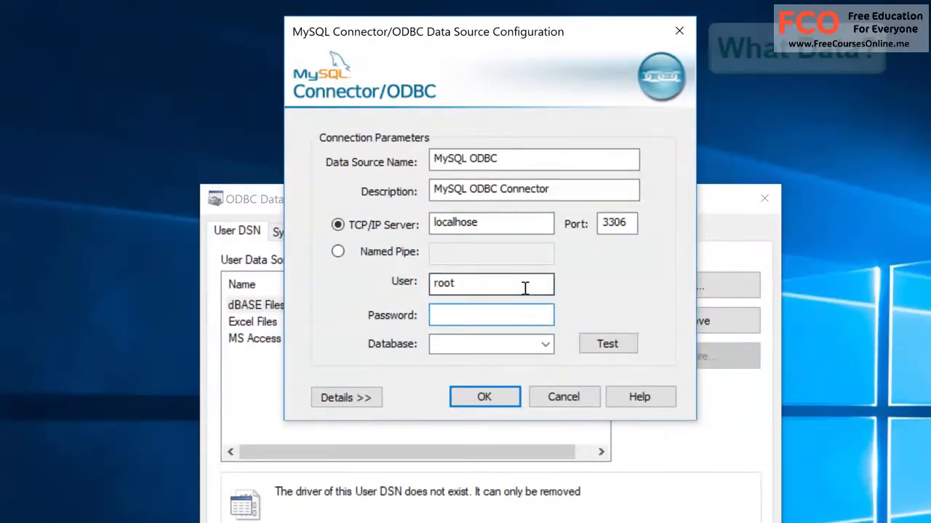
type("password")
Step: Test the connection to the MySQL server and dismiss the test result
left_click(620, 345)
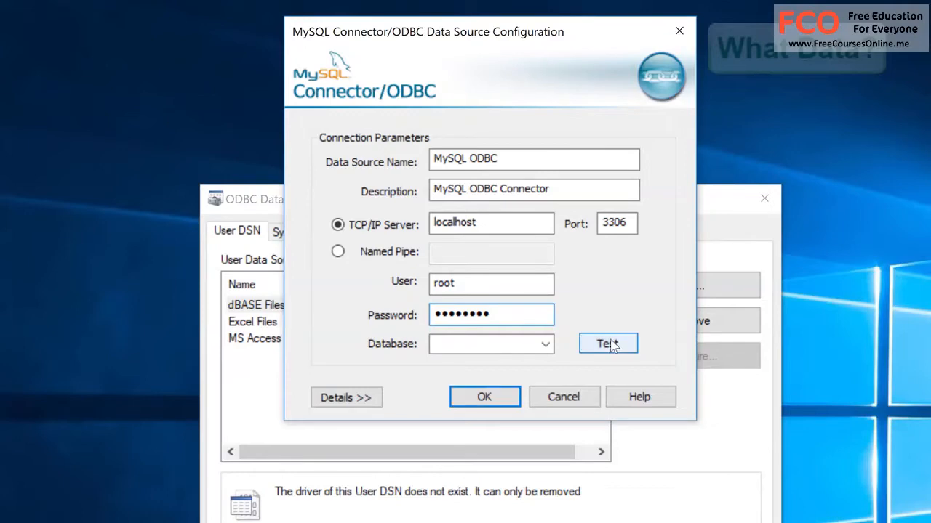
left_click(610, 342)
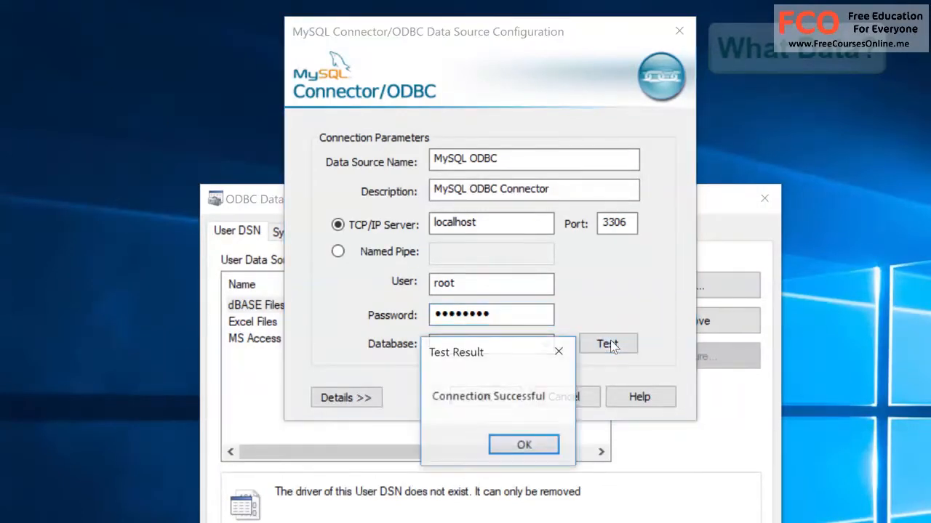
left_click(525, 445)
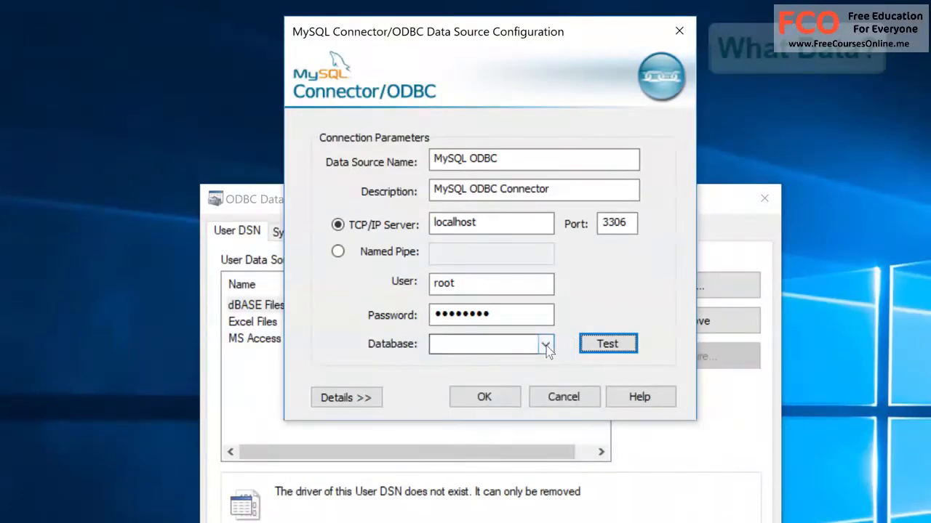
Step: Choose sales as the database, save the data source and close the ODBC Data Source Administrator
left_click(546, 343)
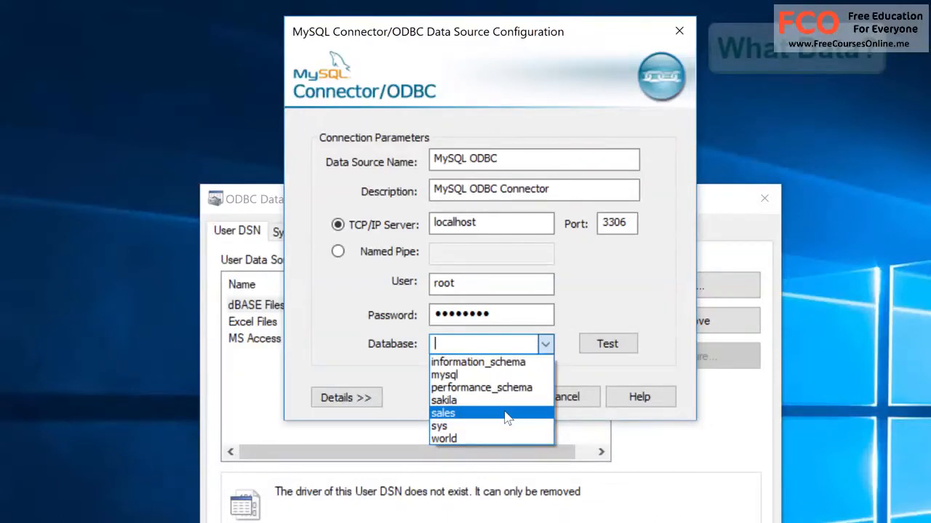
left_click(507, 414)
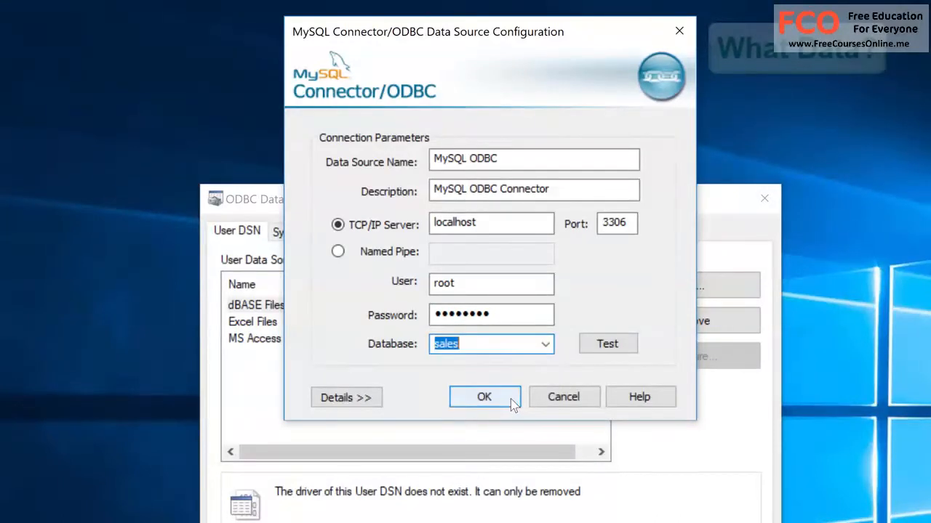
left_click(512, 405)
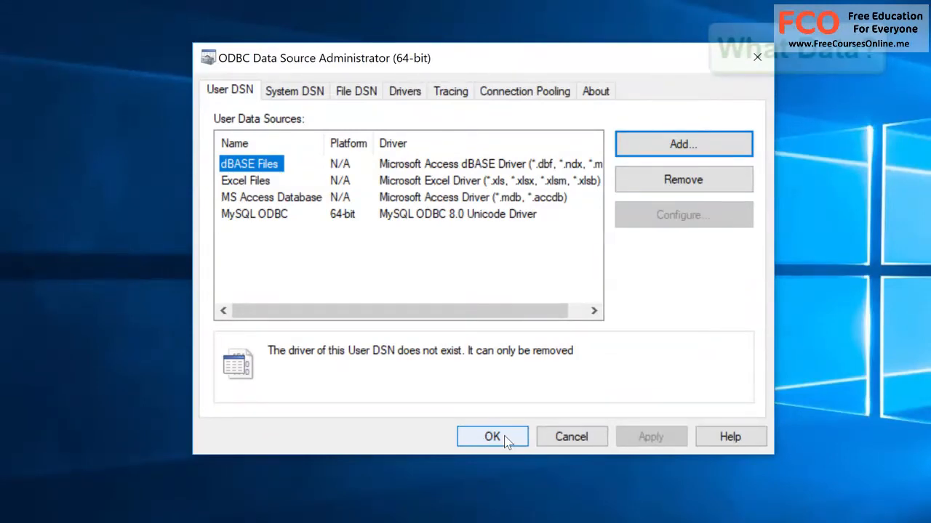
left_click(493, 437)
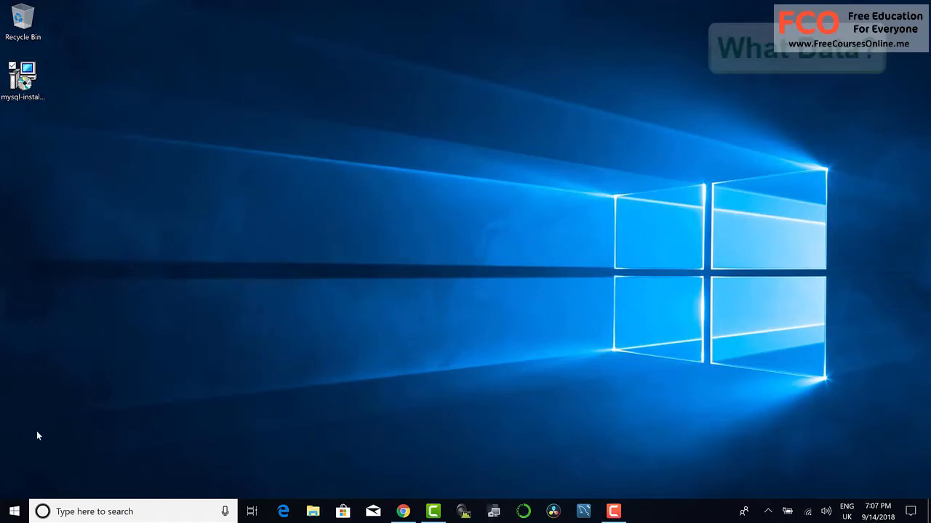
Step: Open Excel, check its version and 32-bit or 64-bit edition in About Excel, and create a blank workbook
left_click(15, 512)
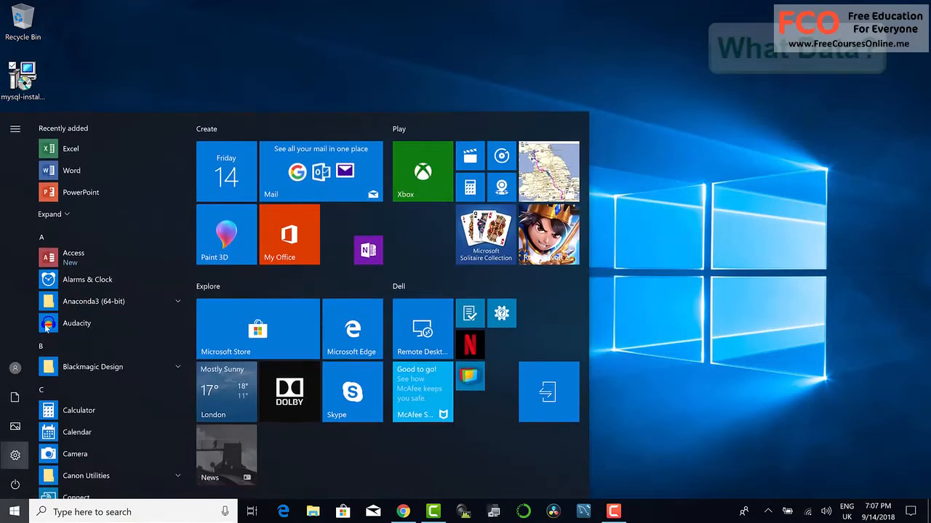
left_click(71, 148)
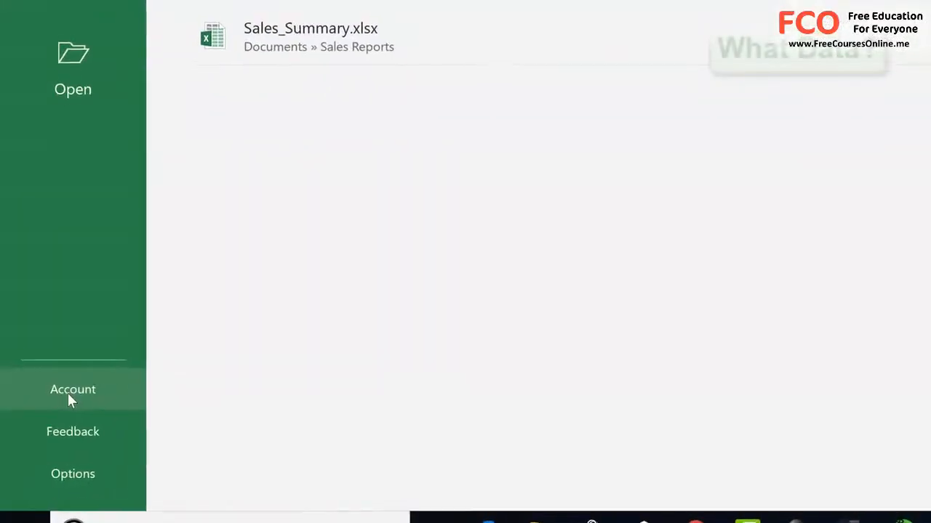
left_click(67, 391)
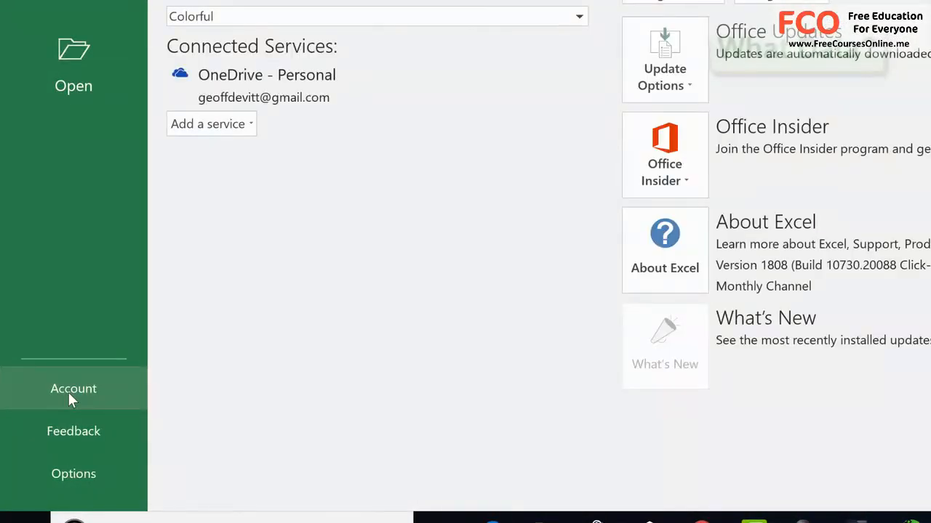
left_click(663, 277)
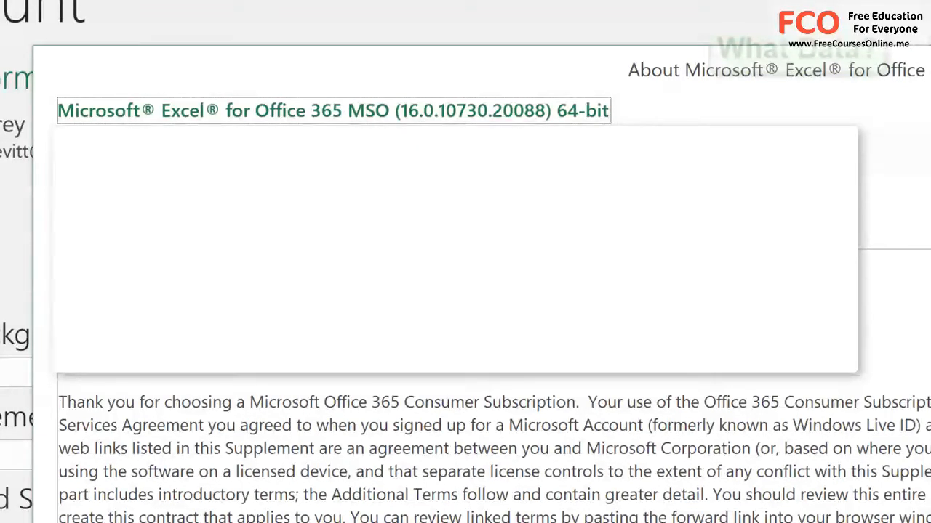
key("Escape")
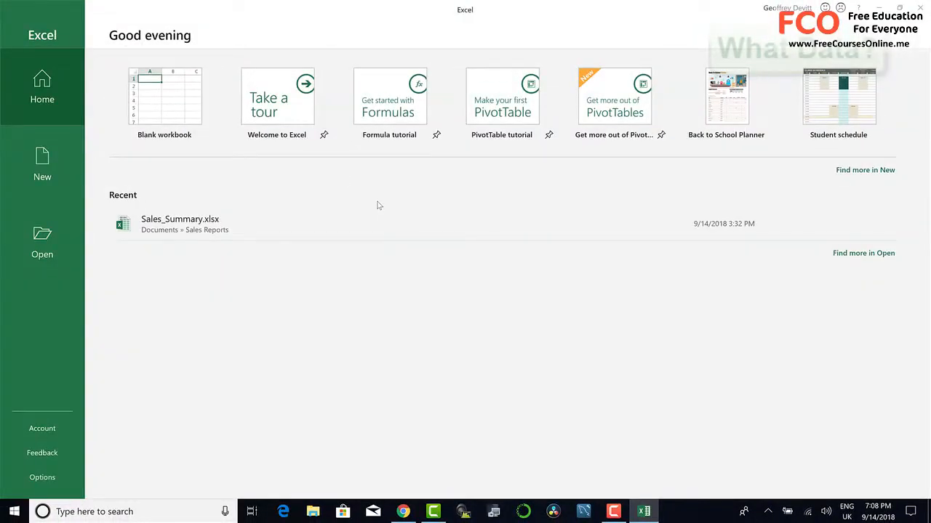
left_click(167, 87)
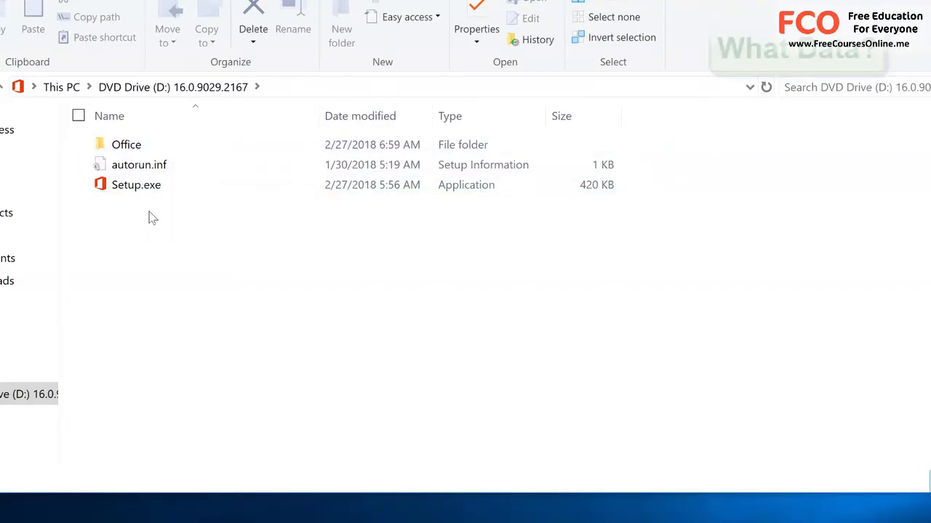
Step: Examine the setup files in the Office folder on the DVD drive, then close File Explorer
double_click(125, 146)
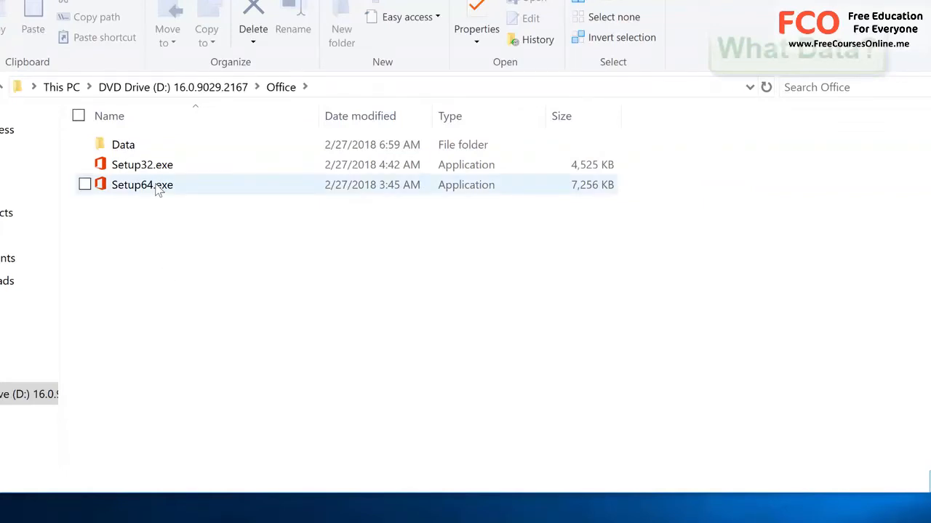
left_click(185, 91)
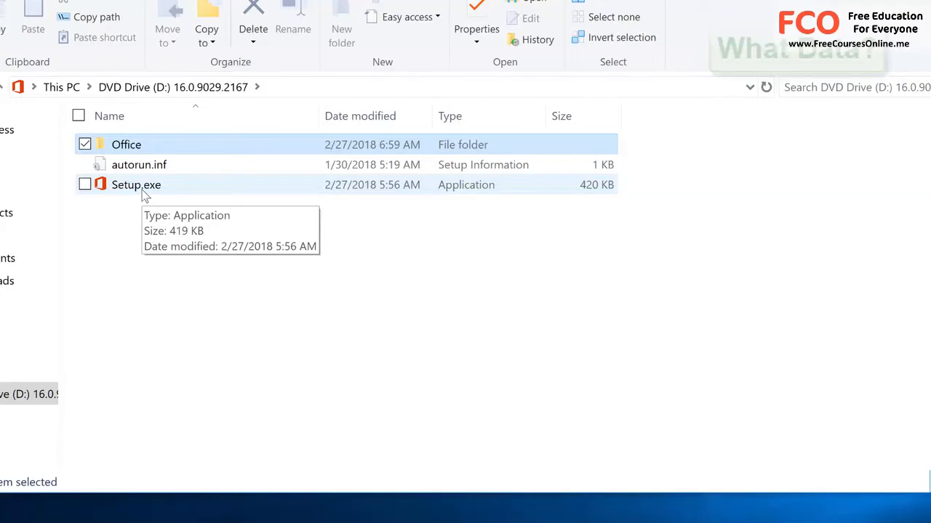
double_click(144, 146)
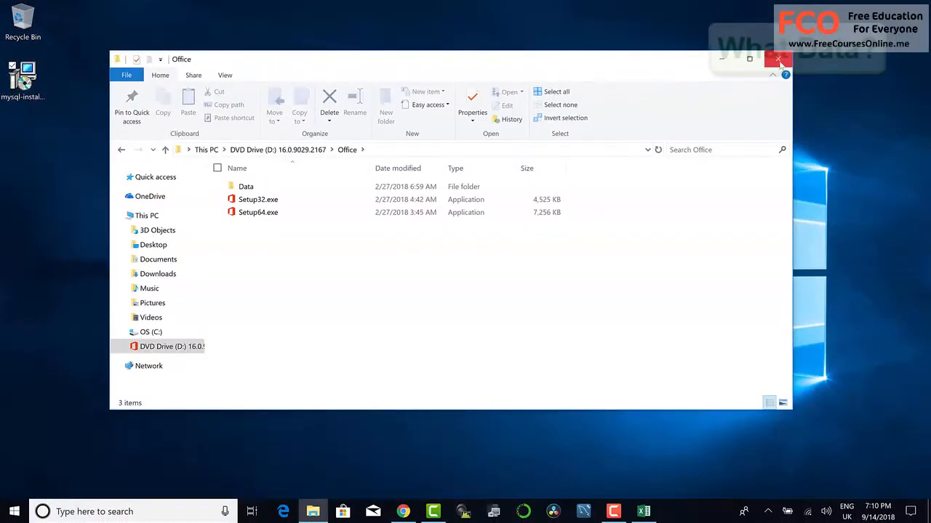
left_click(778, 61)
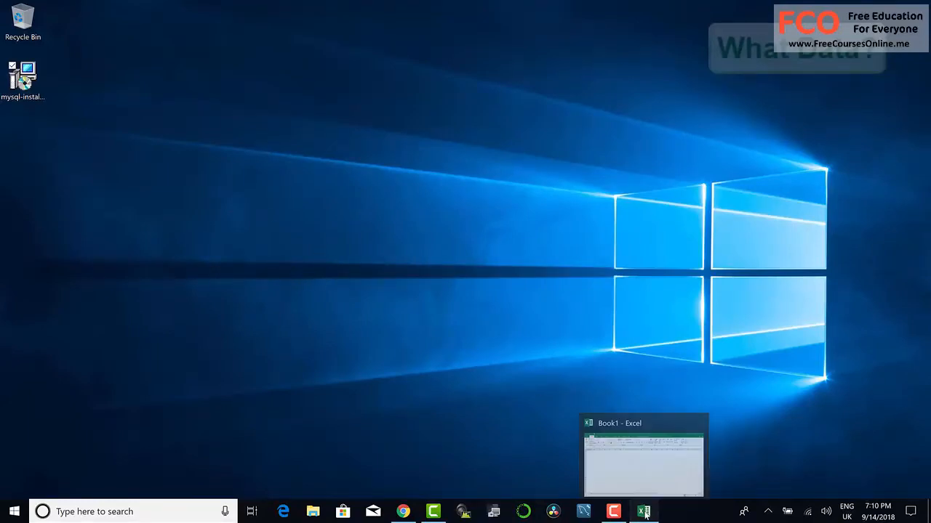
Step: Switch back to the blank Excel workbook and start an ODBC data import from the MySQL ODBC data source
left_click(600, 417)
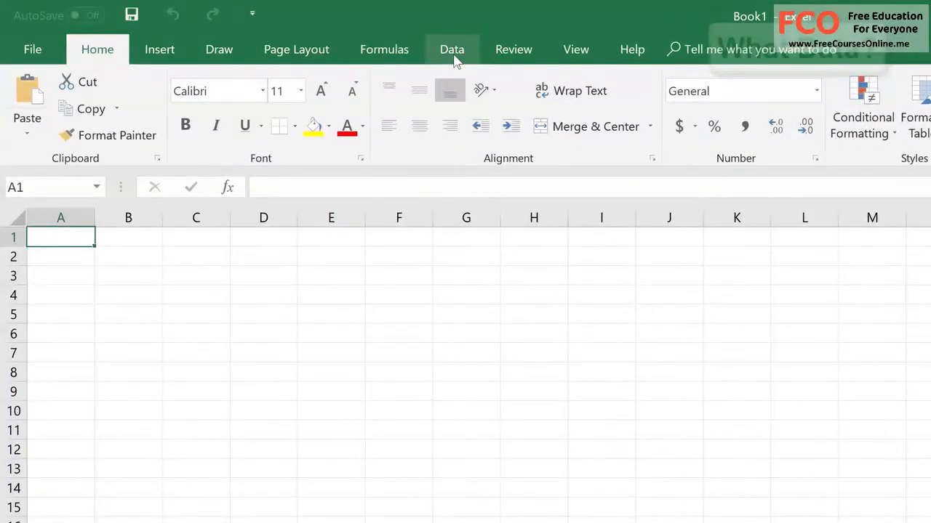
left_click(452, 51)
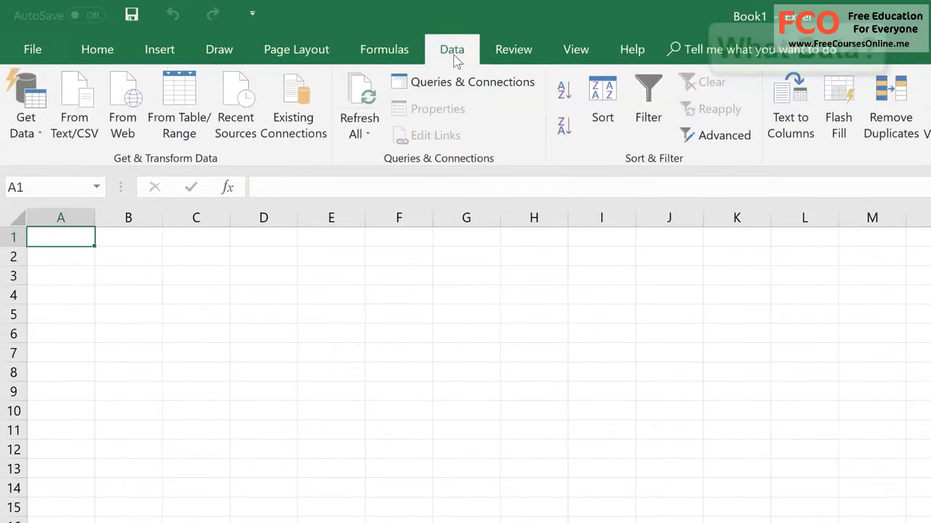
left_click(42, 138)
mouse_move(87, 301)
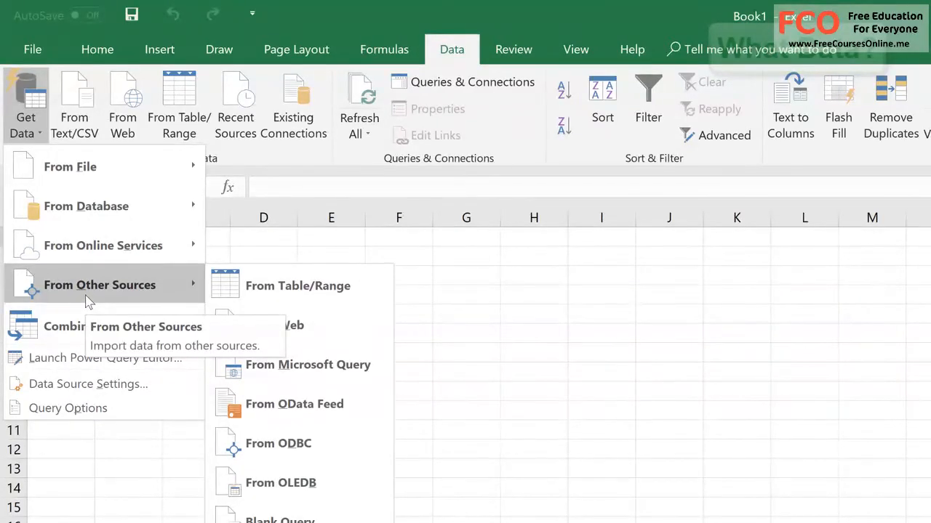
left_click(327, 446)
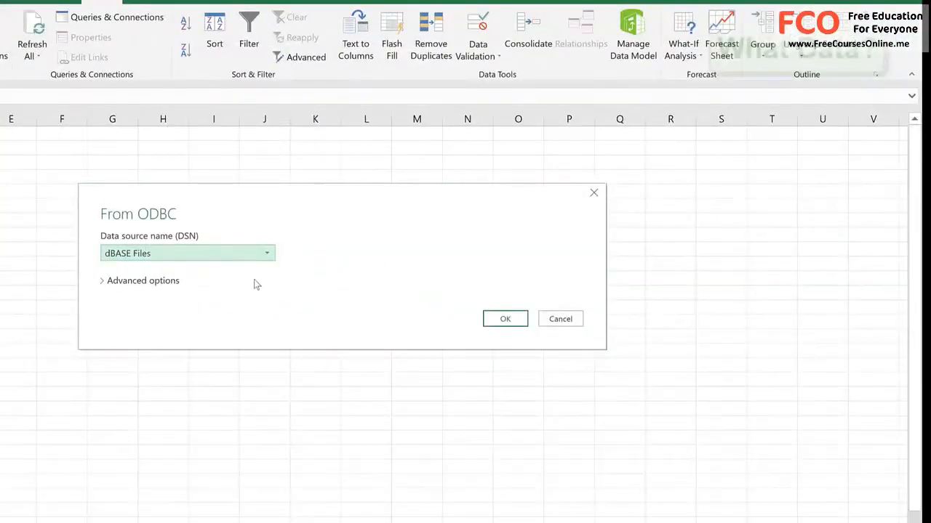
left_click(264, 254)
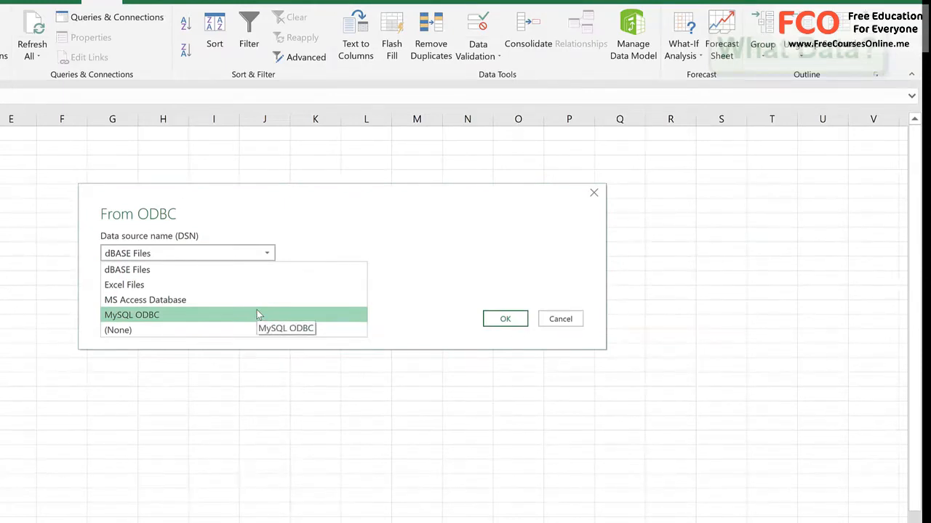
left_click(258, 315)
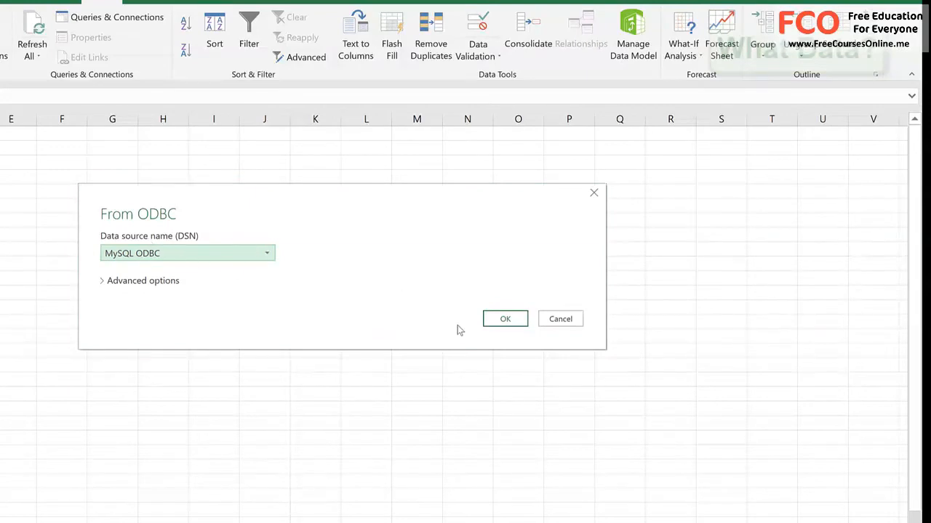
left_click(509, 324)
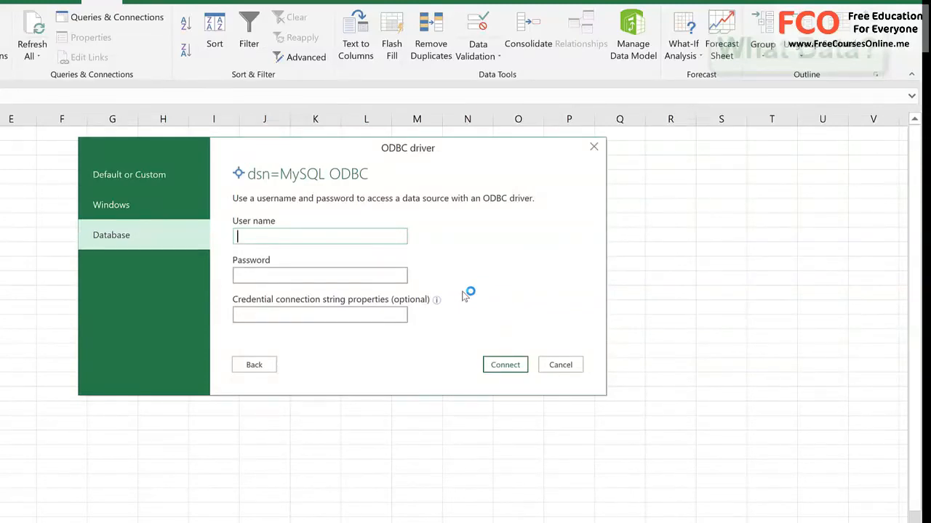
Step: Connect to the data source with database credentials, entering user name root and the account password
type("root")
key("Tab")
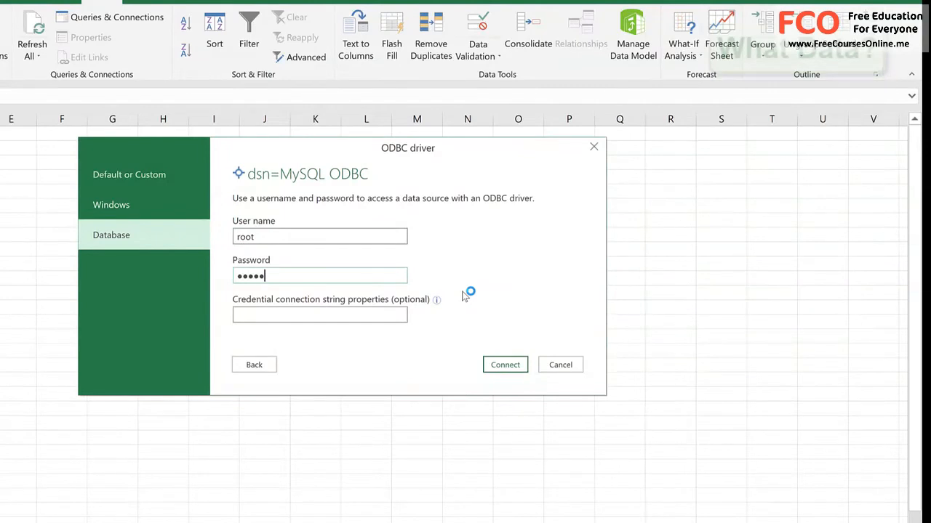
left_click(505, 370)
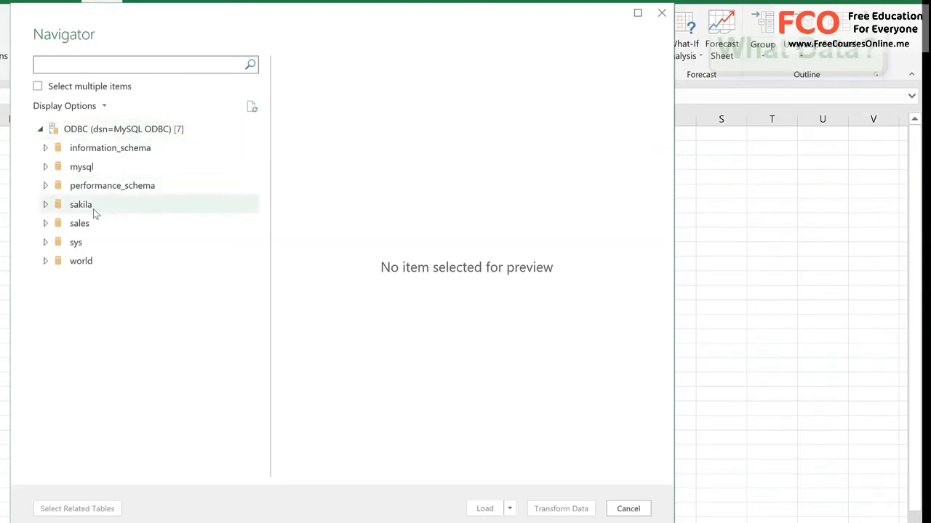
Step: Expand the sakila database to view its tables and views, then collapse it again
left_click(48, 208)
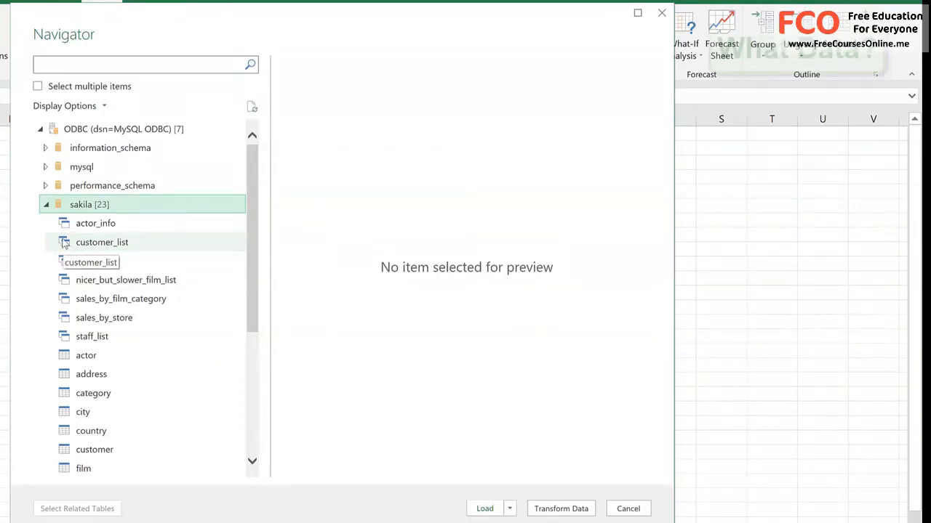
left_click(46, 205)
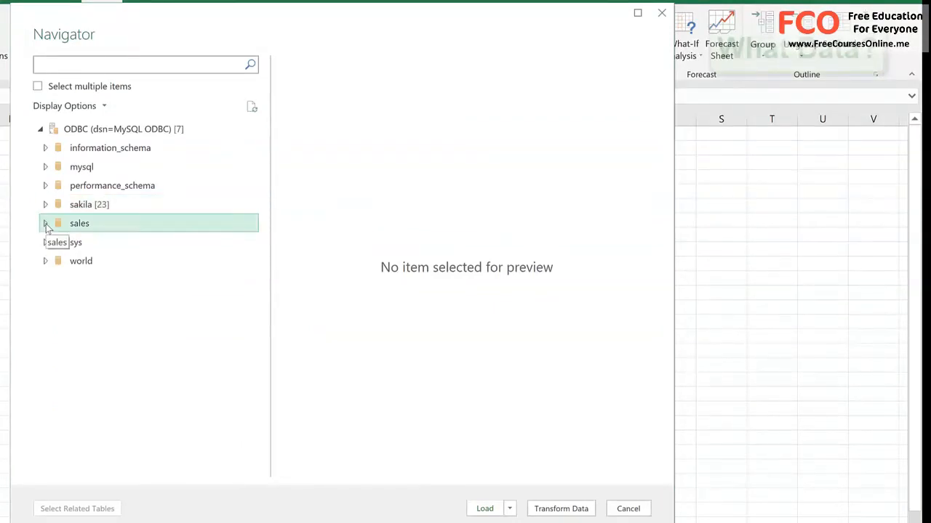
Step: Select the cus_pay_total table in the sales database and open it in Power Query for transformation
left_click(45, 223)
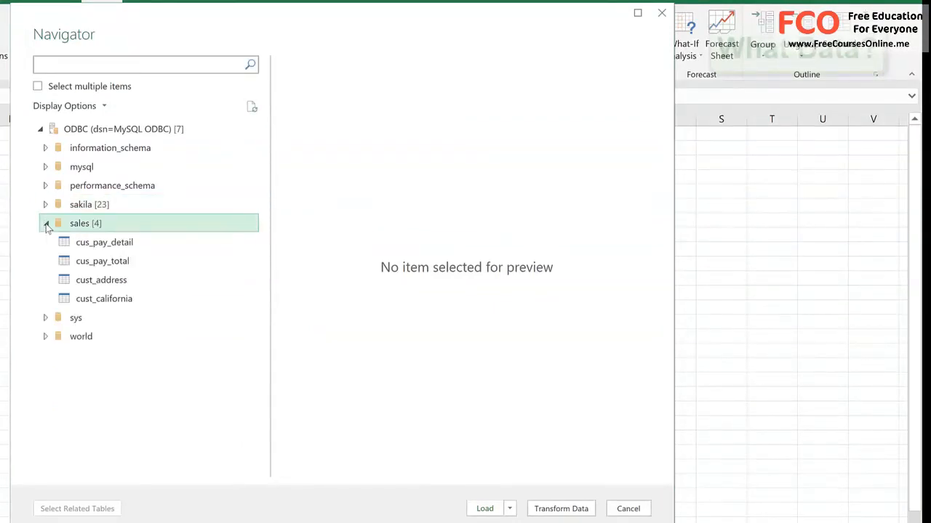
left_click(70, 266)
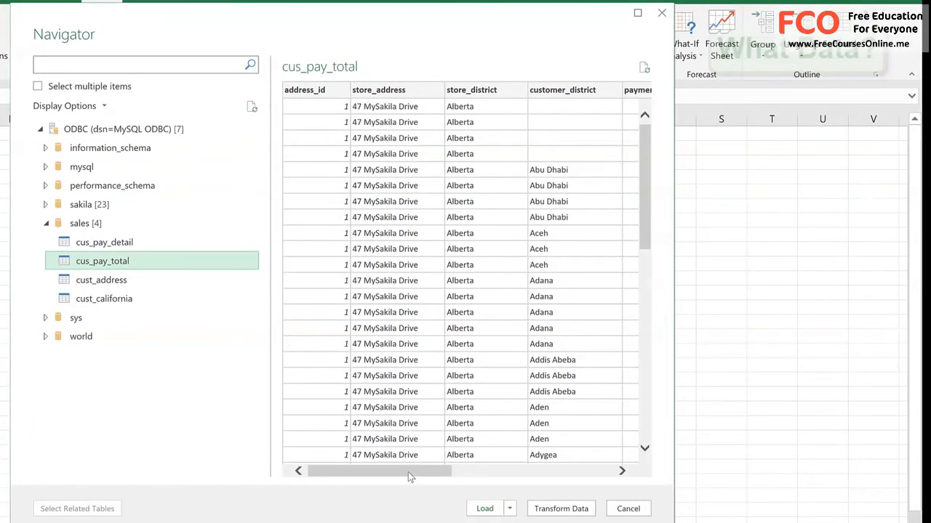
left_click_drag(408, 468, 359, 466)
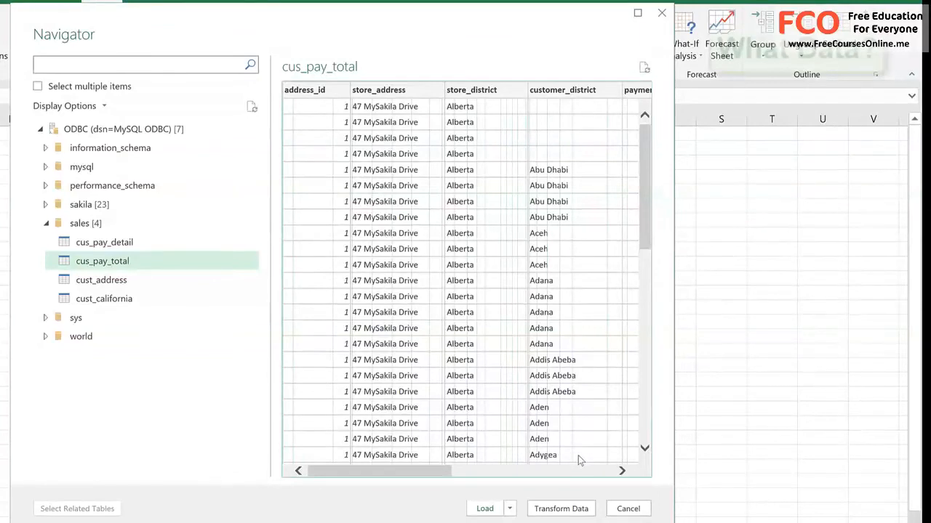
left_click(578, 513)
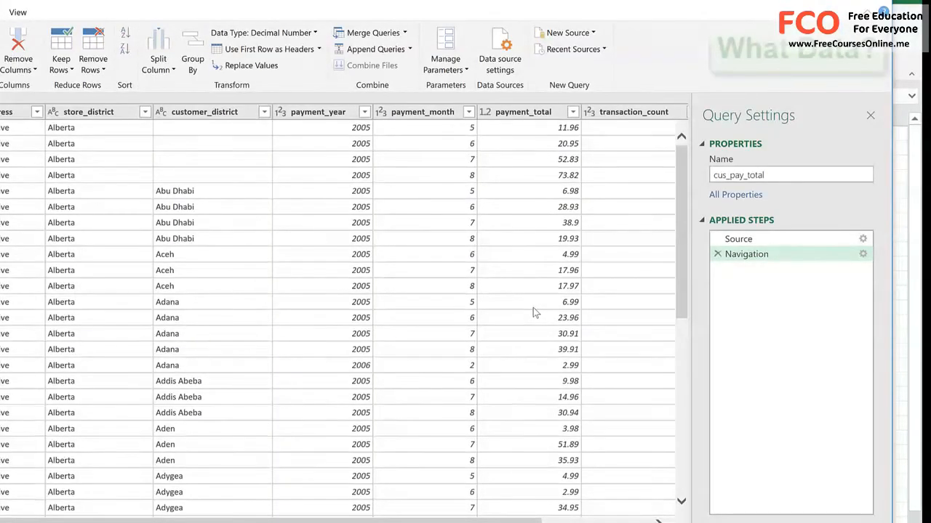
Step: Change the data type of the payment_total column to Currency
left_click(511, 113)
right_click(511, 115)
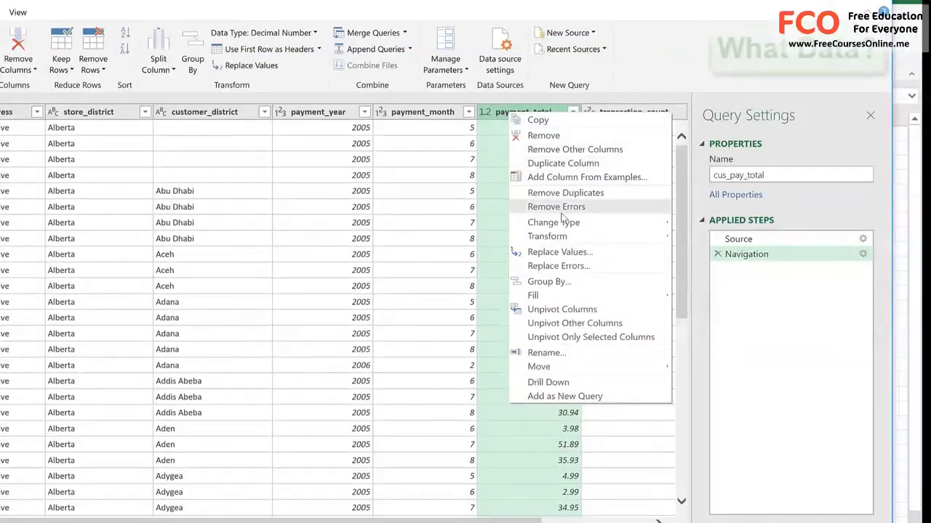
mouse_move(567, 225)
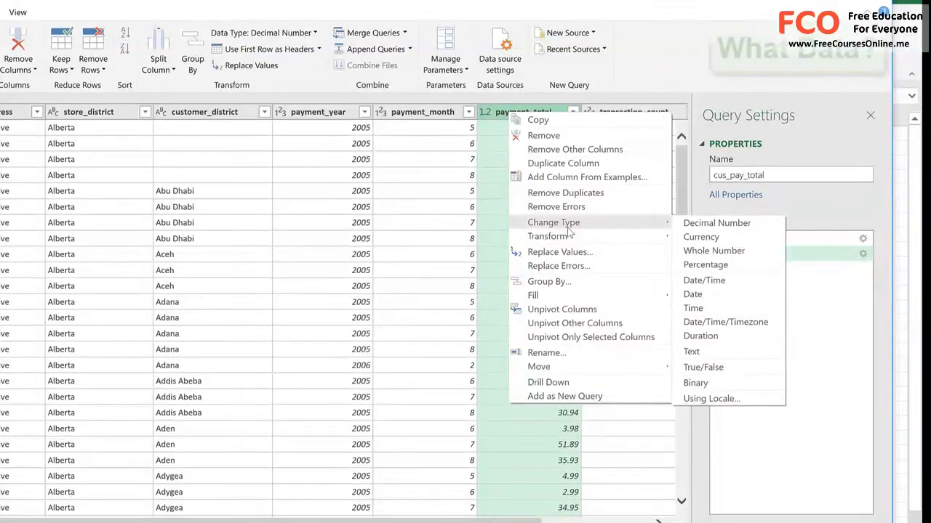
left_click(698, 238)
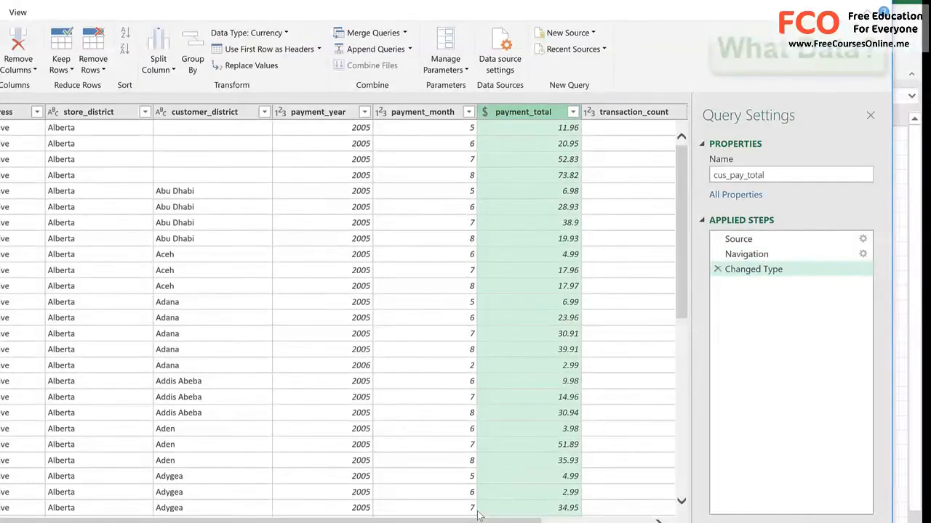
Step: Review the remaining columns of the cus_pay_total query, then close the query editor and load the data into the workbook
left_click_drag(478, 521, 587, 522)
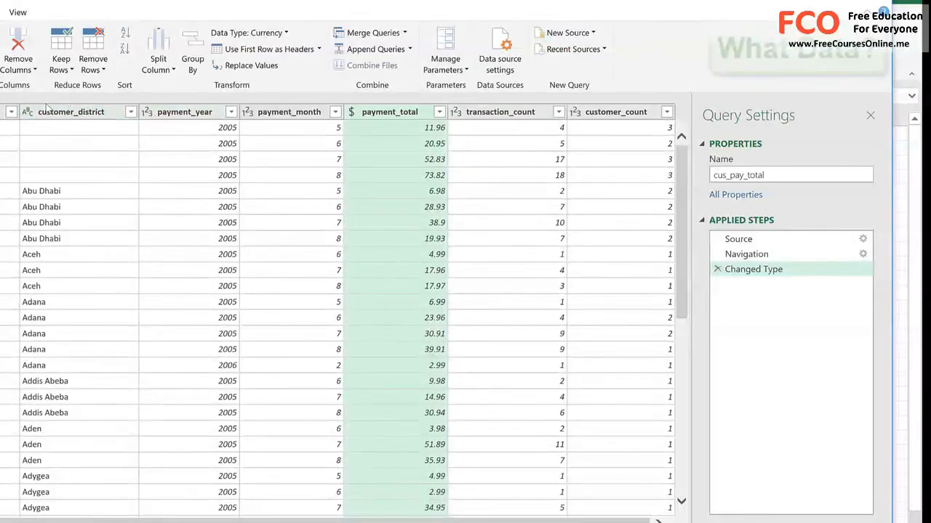
left_click_drag(205, 522, 98, 521)
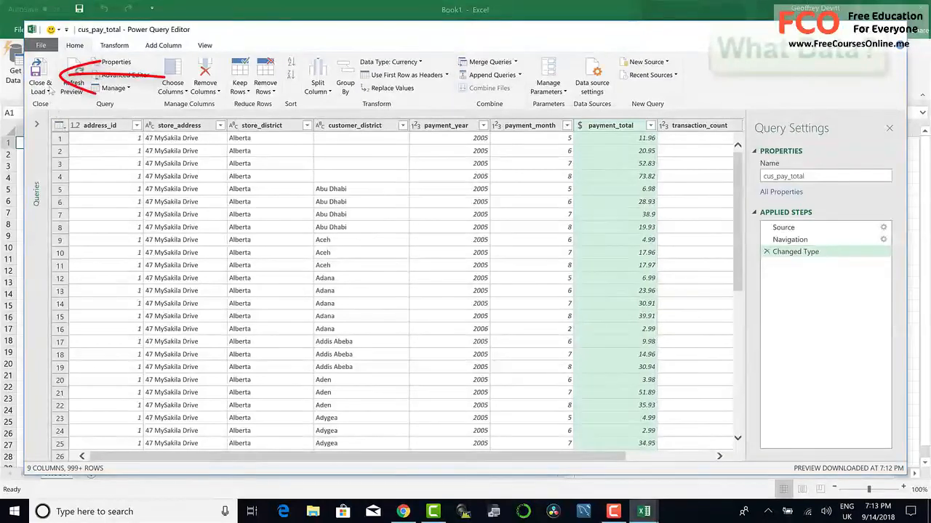
left_click(44, 78)
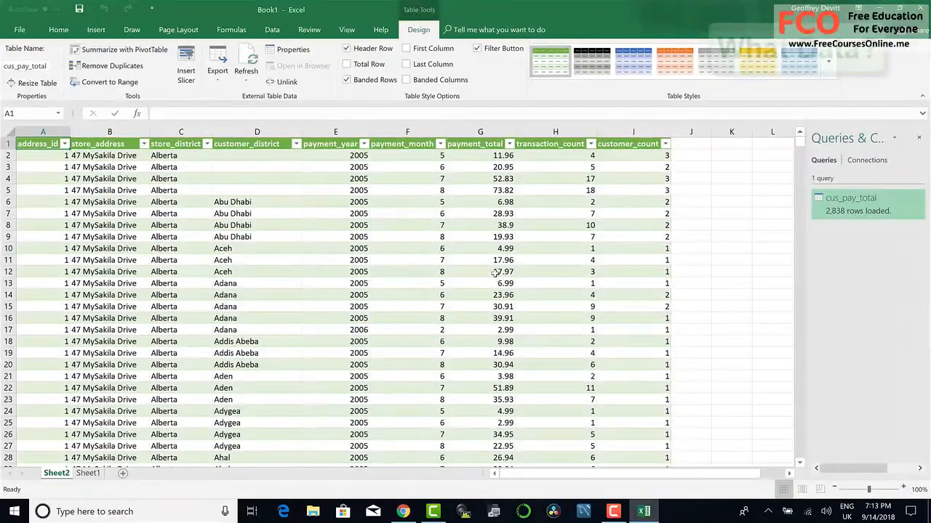
Step: Refresh the imported cus_pay_total table from its external data source
mouse_move(850, 211)
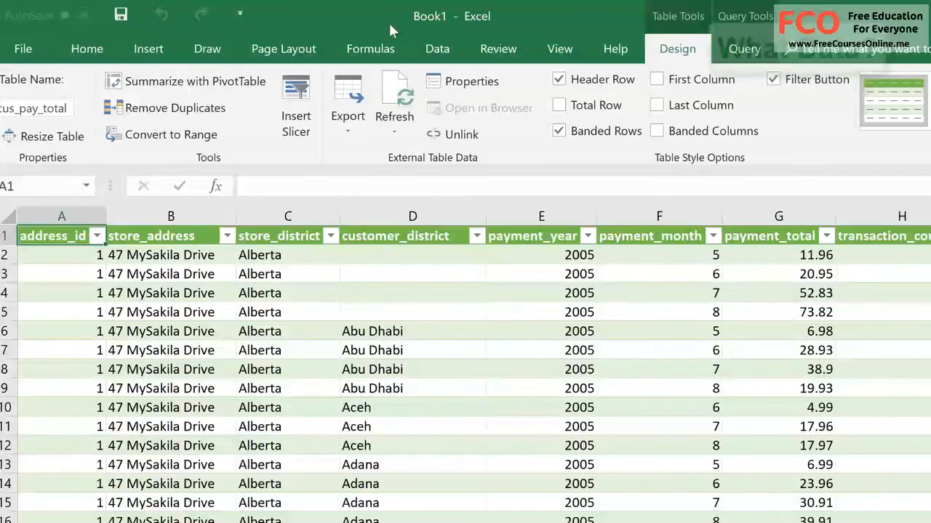
left_click(394, 132)
left_click(407, 163)
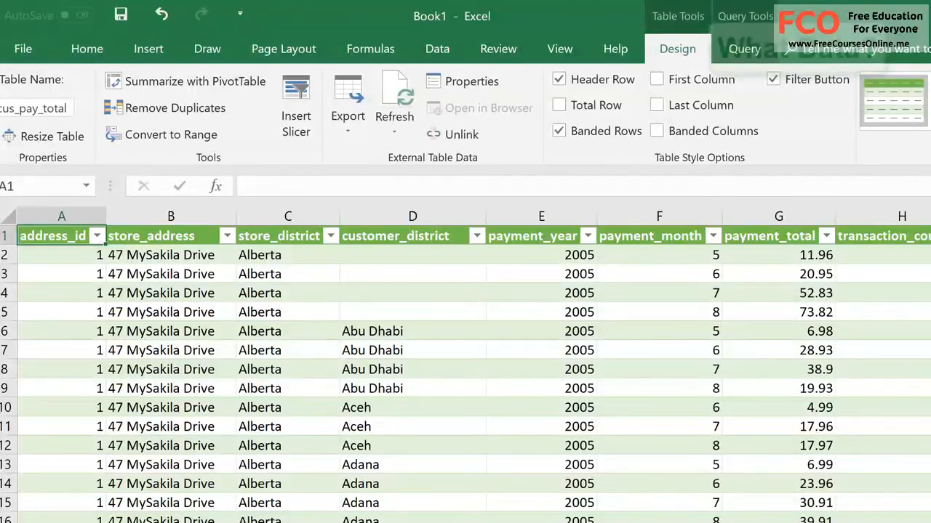
Step: Save the workbook as Sales_Summary_ODBC in the Documents > Sales Reports folder, basing the name on the existing Sales_Summary.xlsx file
left_click(29, 48)
left_click(53, 314)
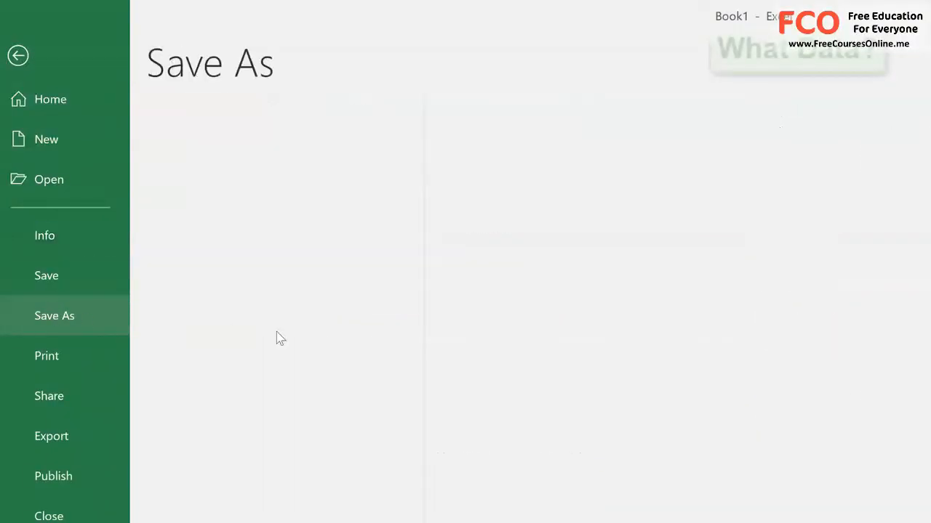
left_click(574, 195)
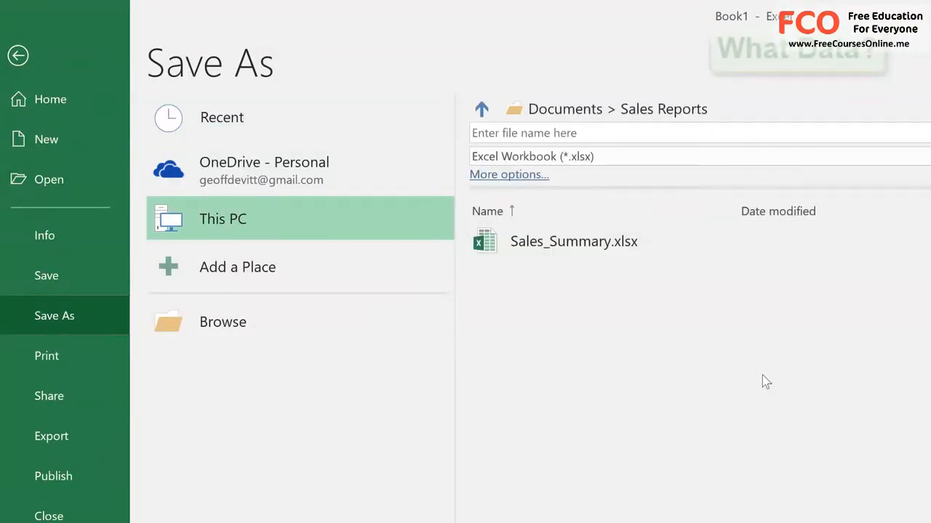
left_click(623, 246)
left_click(582, 132)
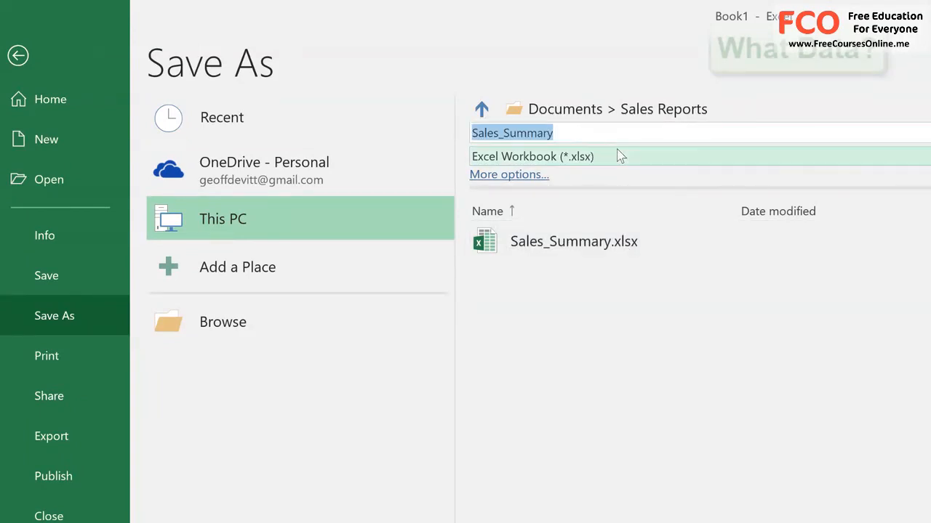
key("End")
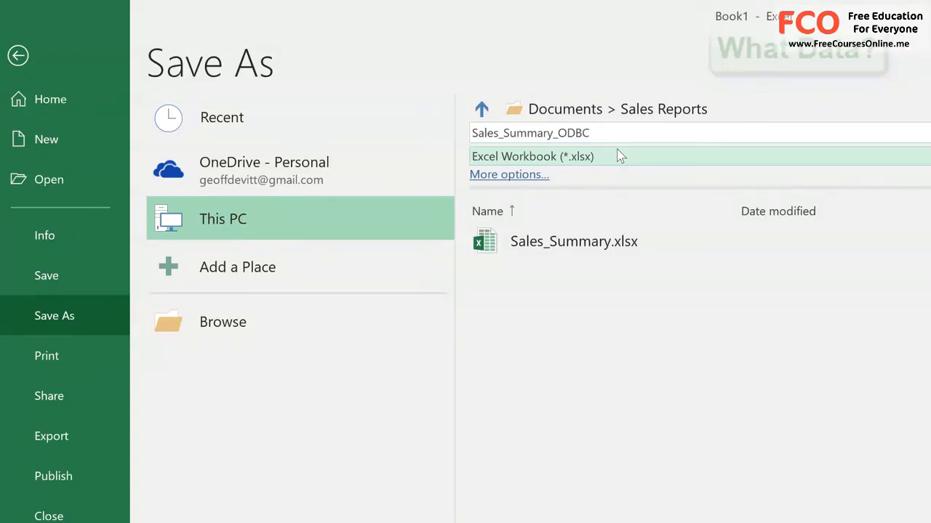
key("Return")
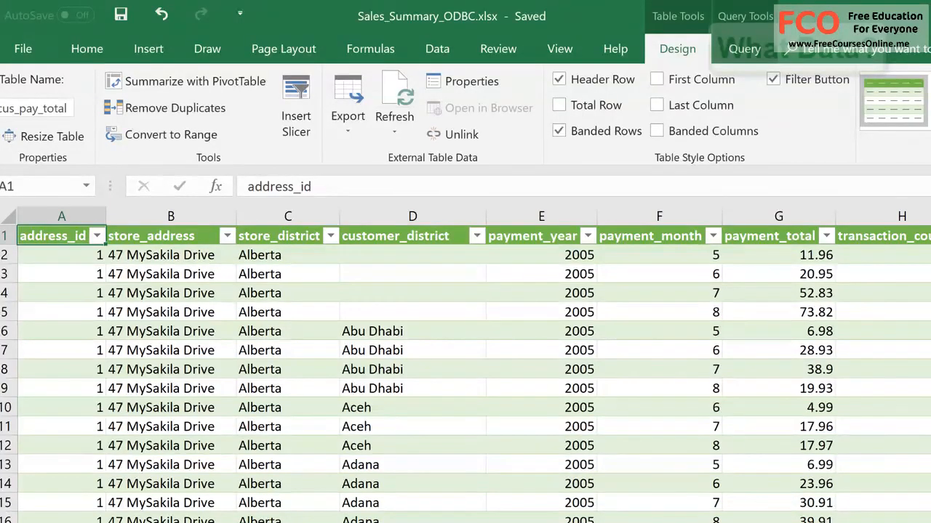